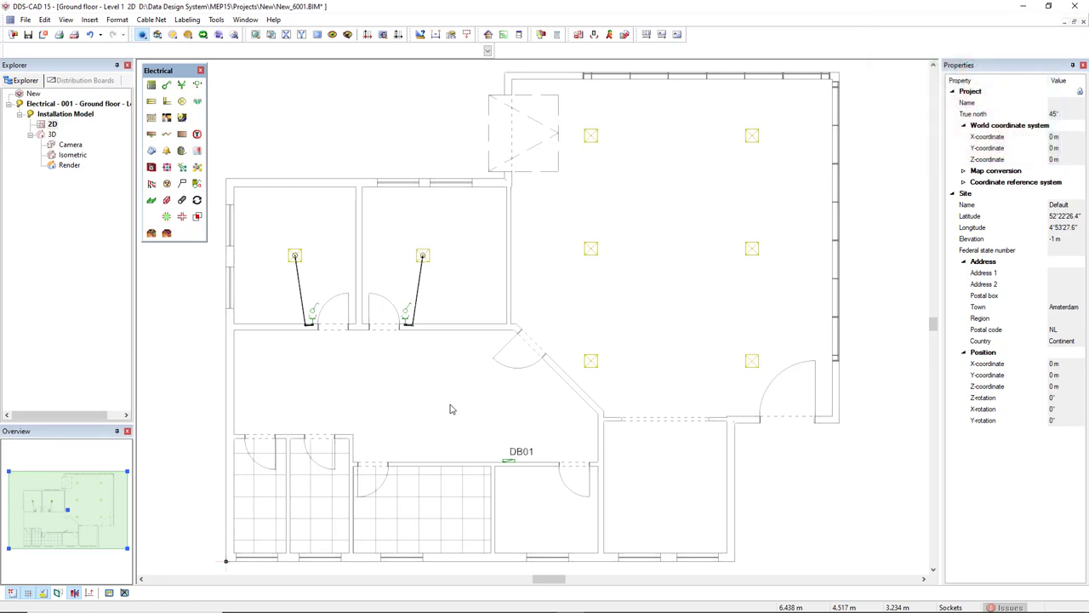
Start a conduit run and keep the flexible light FBY-EL type at 25 mm diameter.
click(181, 203)
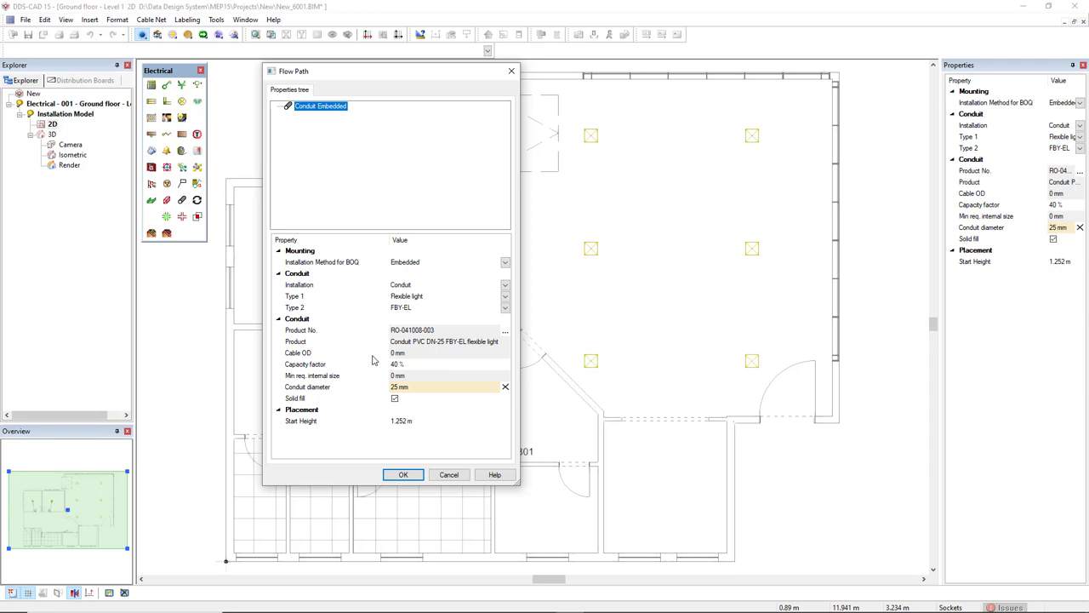
click(507, 297)
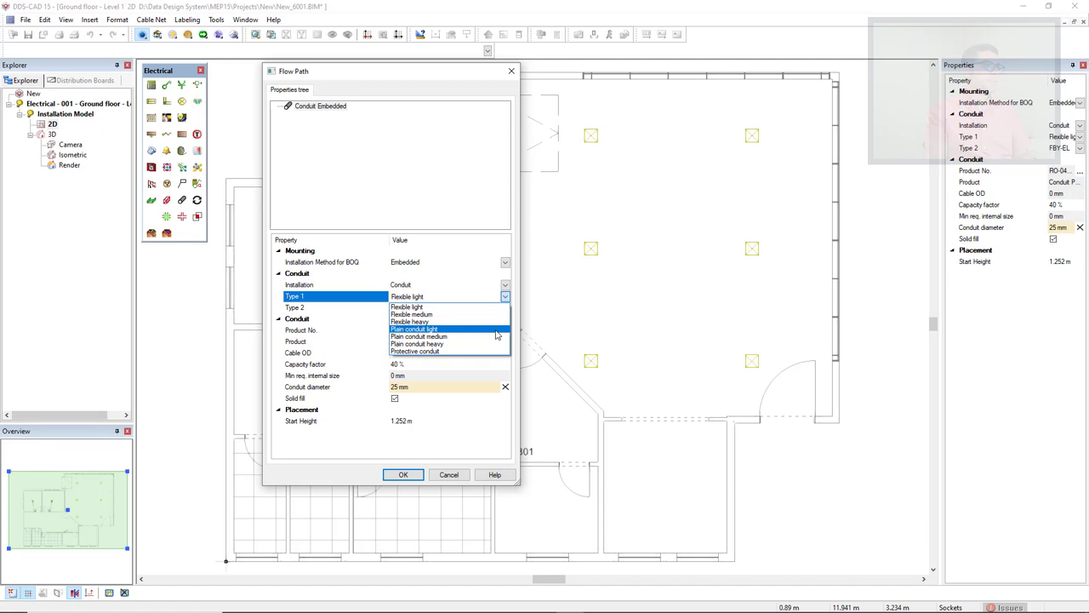
click(473, 310)
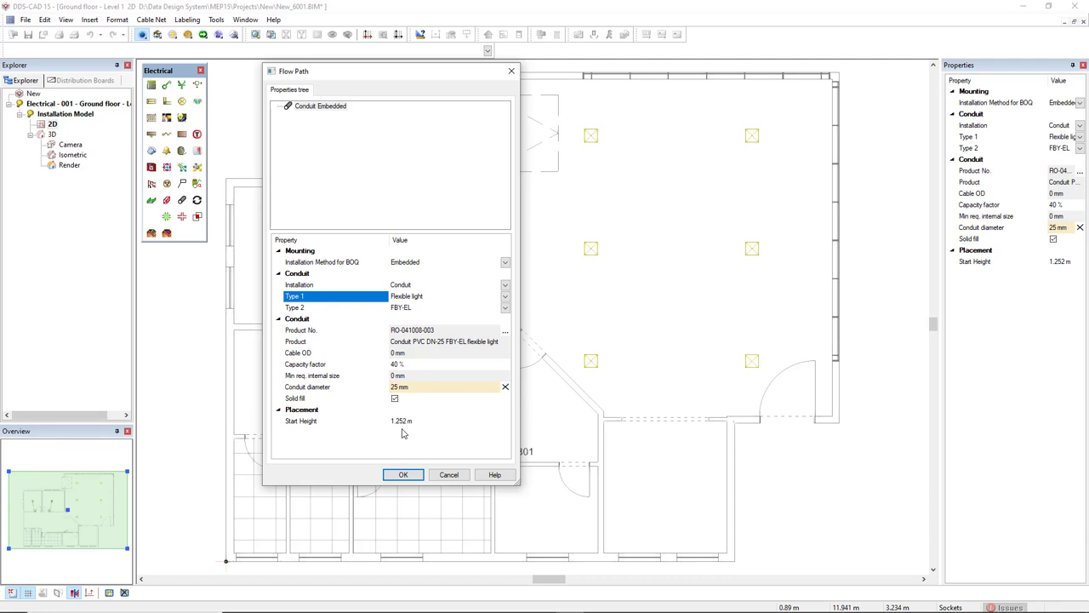
Start the conduit at distribution board DB01 and raise it to an absolute height of 3.2 m.
click(403, 474)
scroll(595, 460, up, 5)
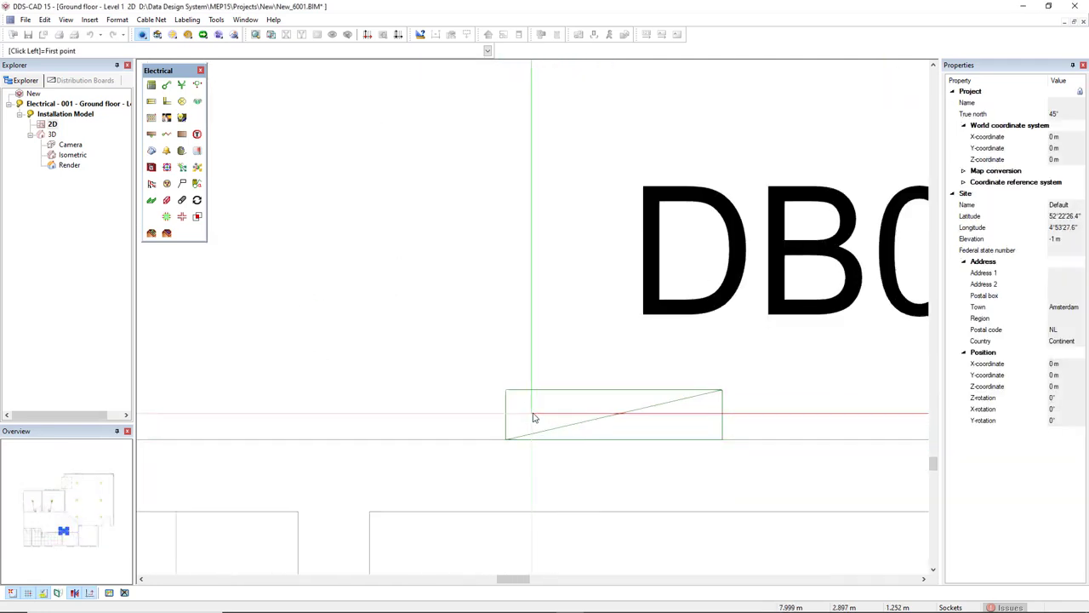
click(534, 417)
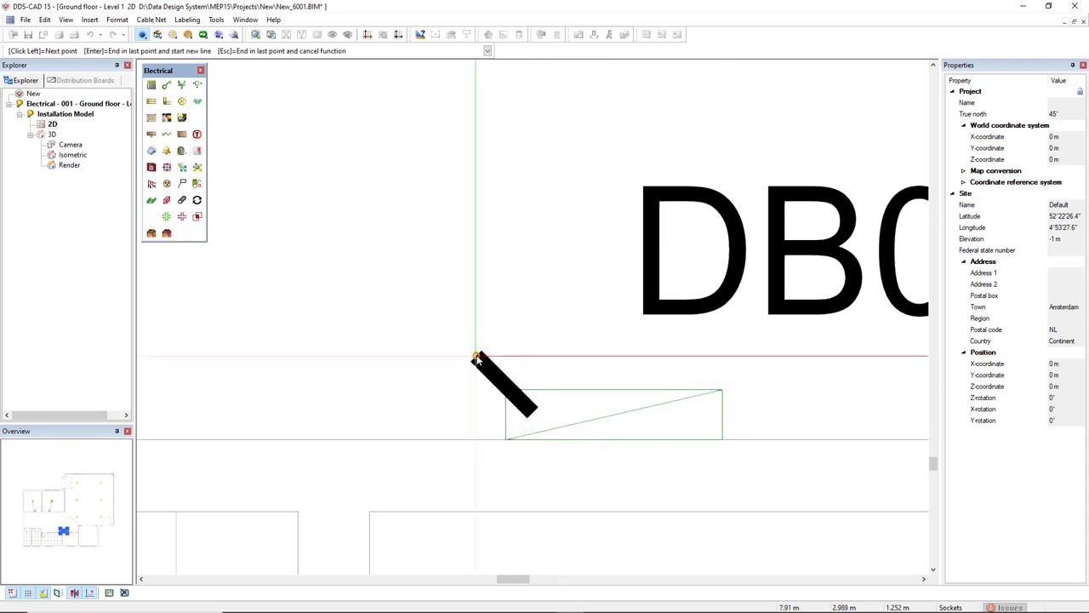
click(477, 357)
key(Tab)
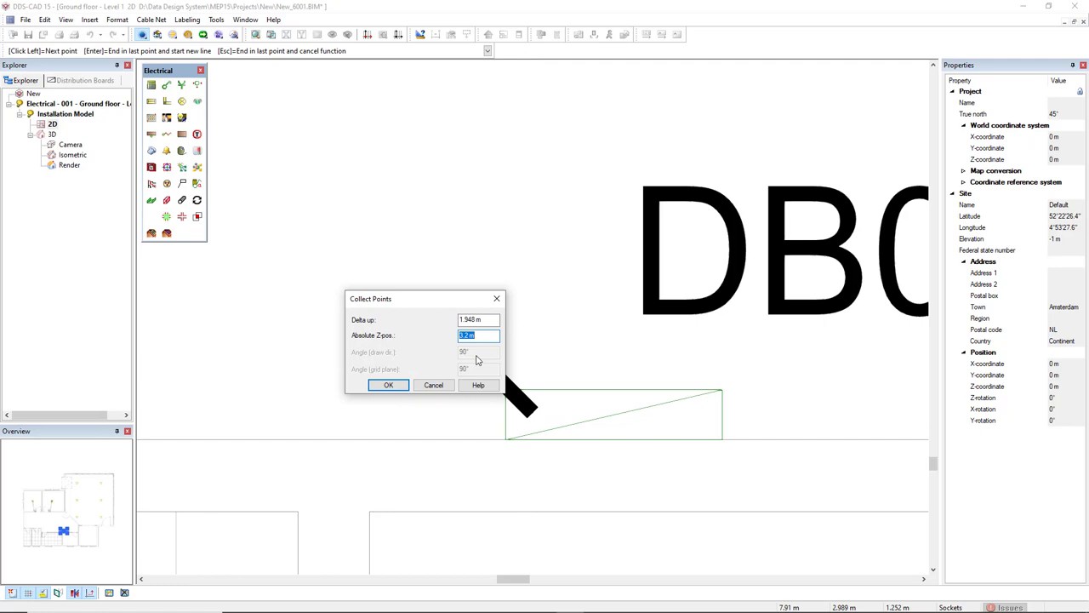
click(388, 384)
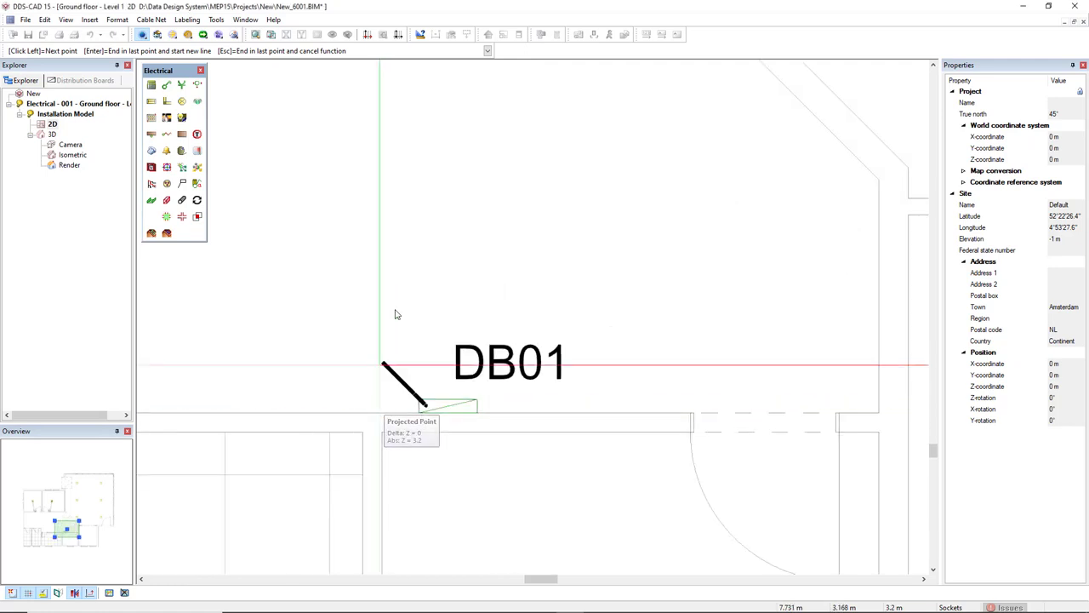
Route the conduit north of DB01, then west to the corridor's west end.
middle_drag(425, 201, 576, 390)
scroll(577, 391, down, 3)
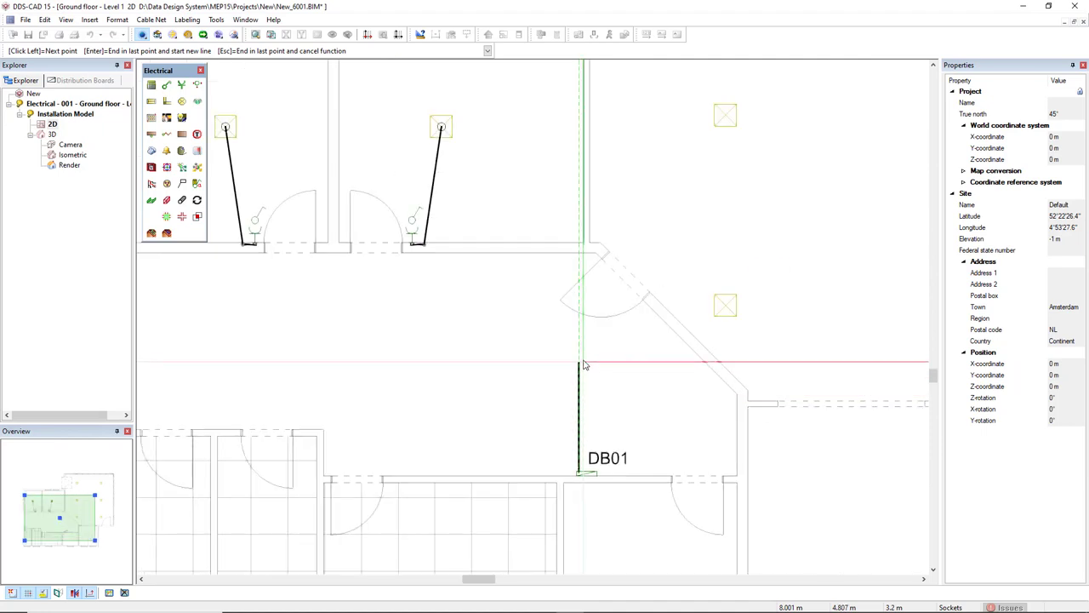
click(580, 358)
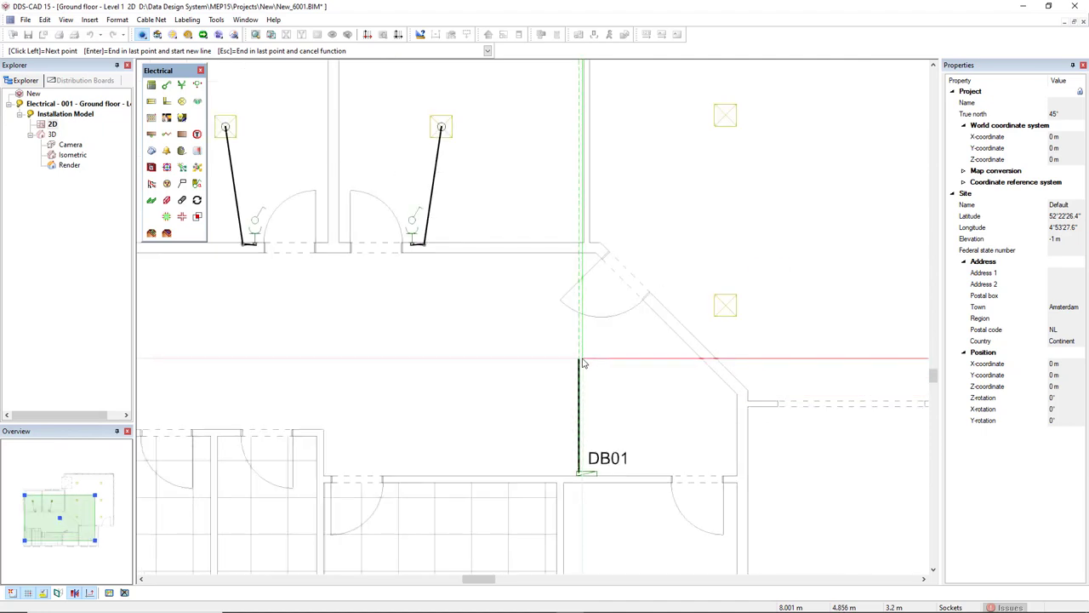
click(526, 358)
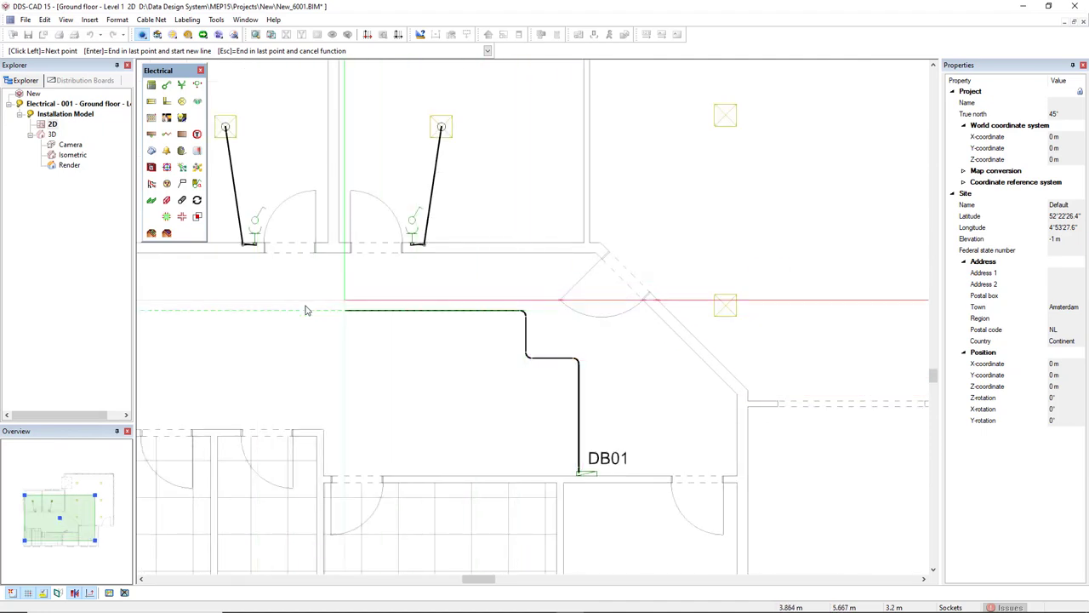
middle_drag(306, 308, 491, 273)
click(365, 284)
key(Escape)
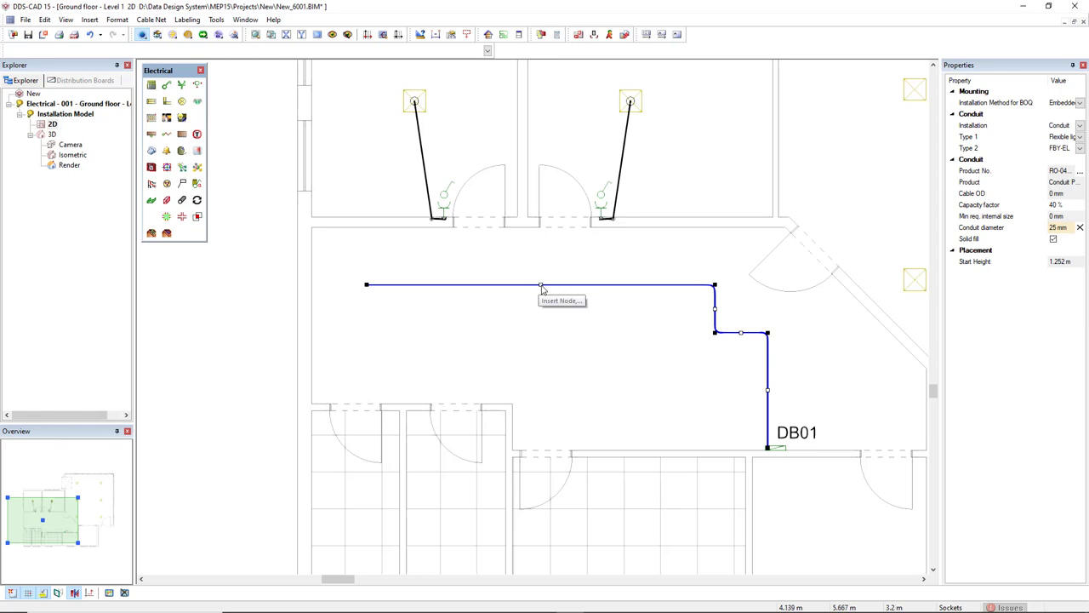
Move the conduit's long westward run parallel, further north.
right_click(542, 289)
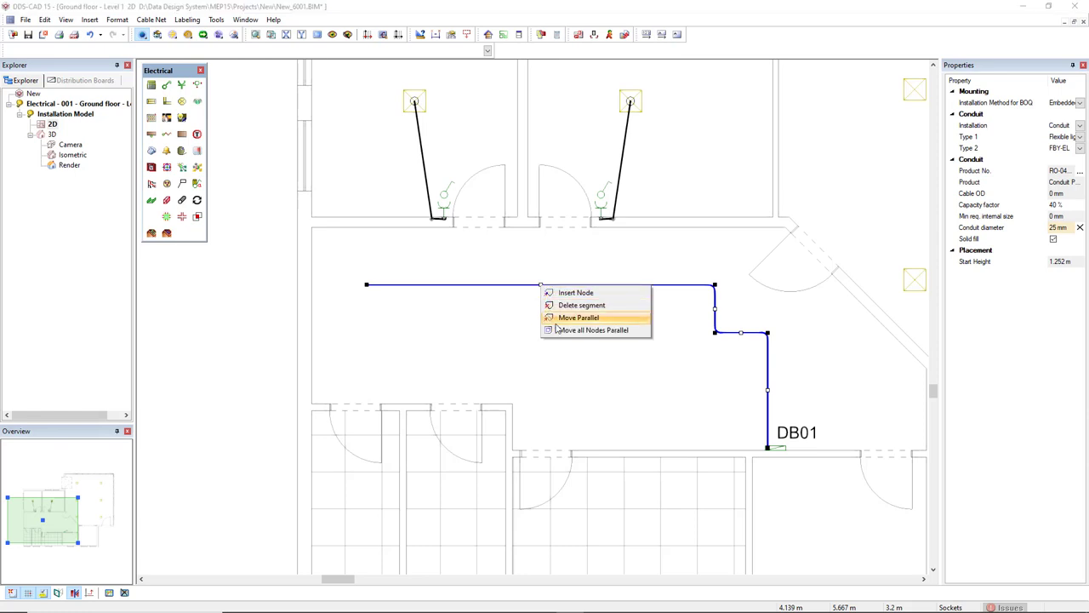
click(604, 317)
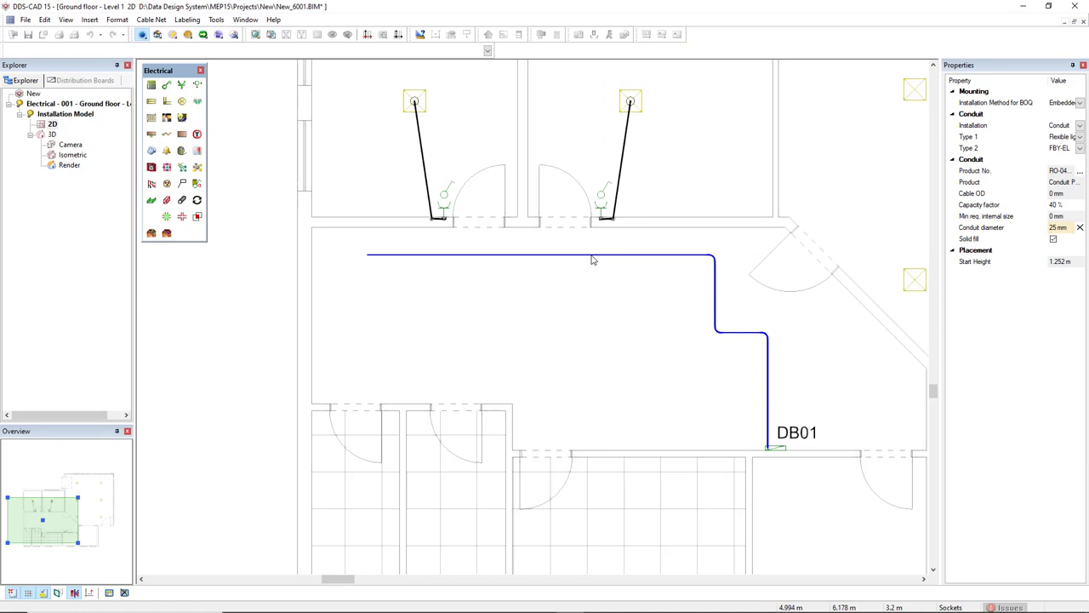
click(657, 256)
Move the conduit's middle vertical leg parallel, slightly further east.
right_click(715, 295)
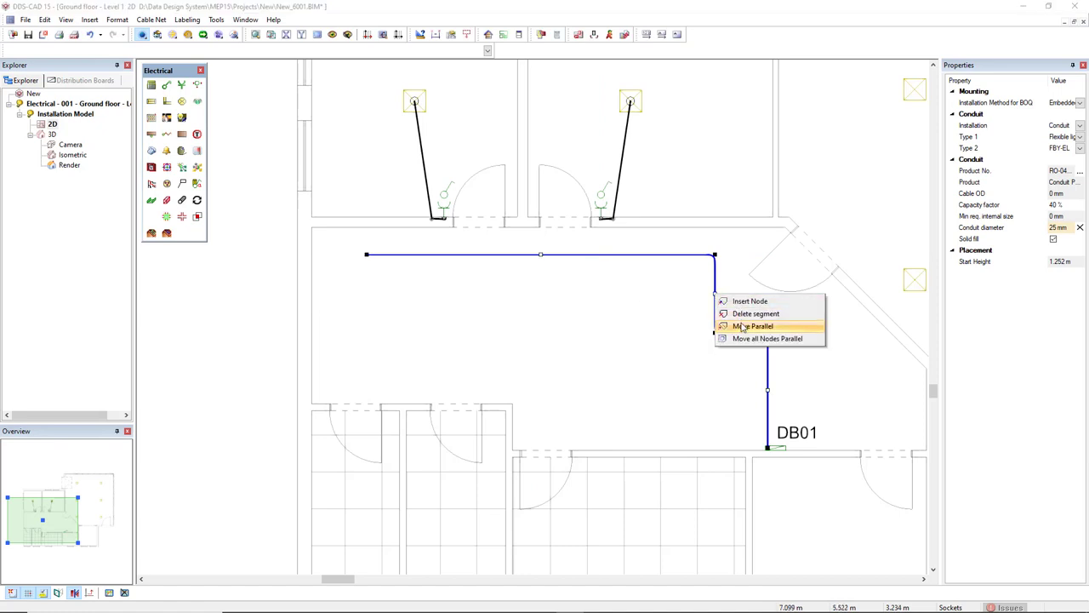
click(742, 326)
click(741, 319)
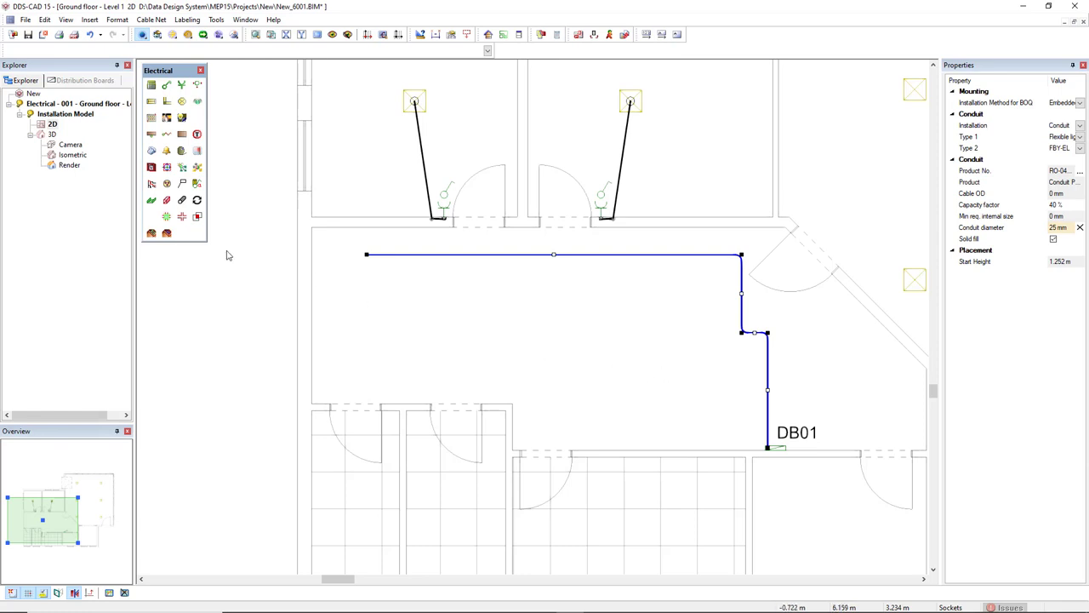
Select ceiling junction box TB-190613-006 and accept its size and placement settings.
click(183, 218)
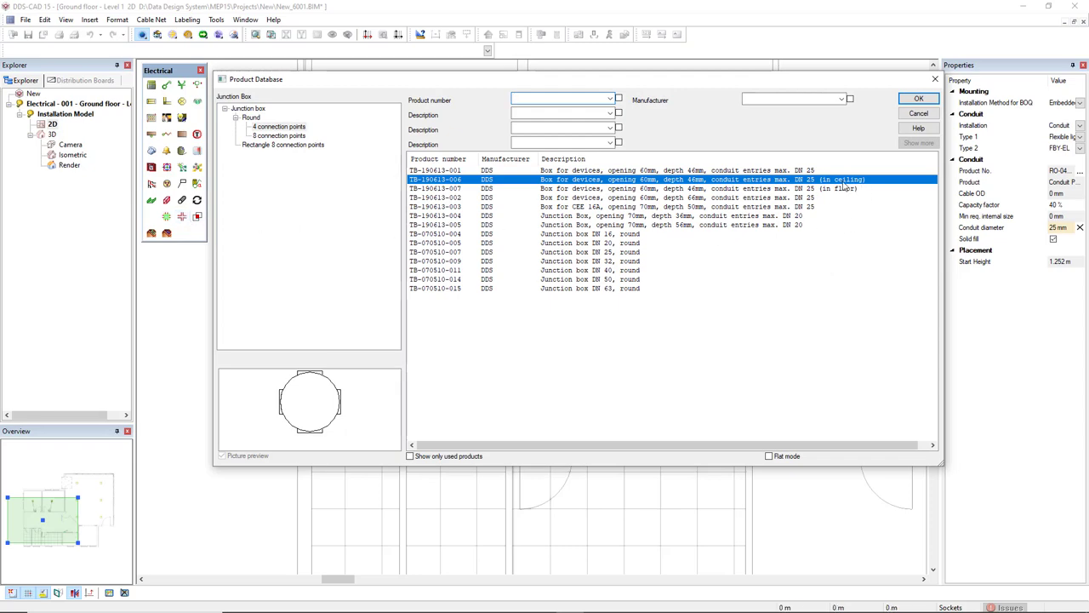
click(919, 99)
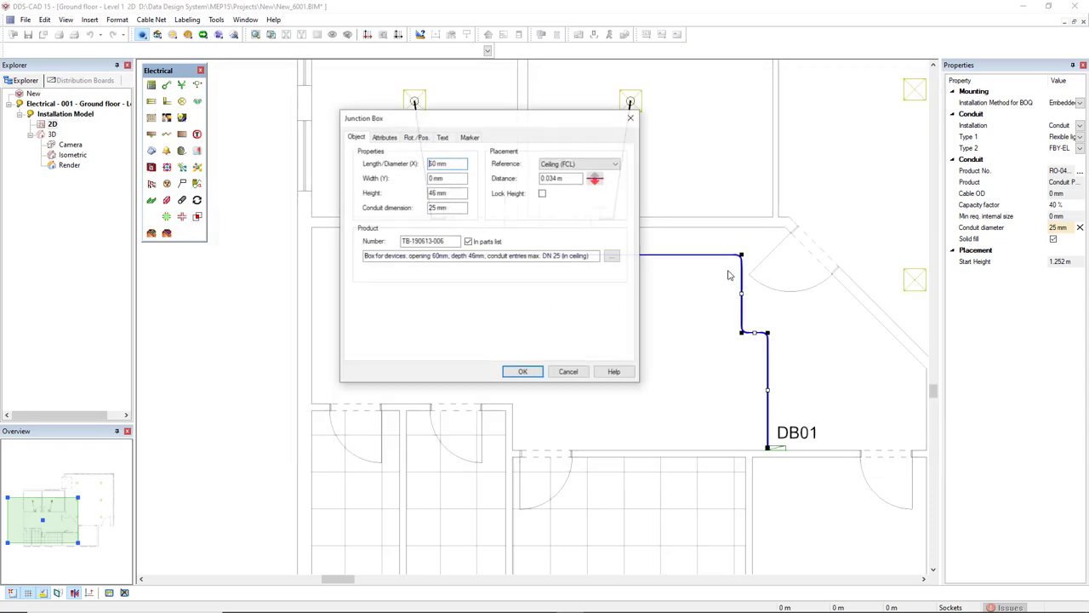
click(521, 372)
scroll(433, 246, up, 5)
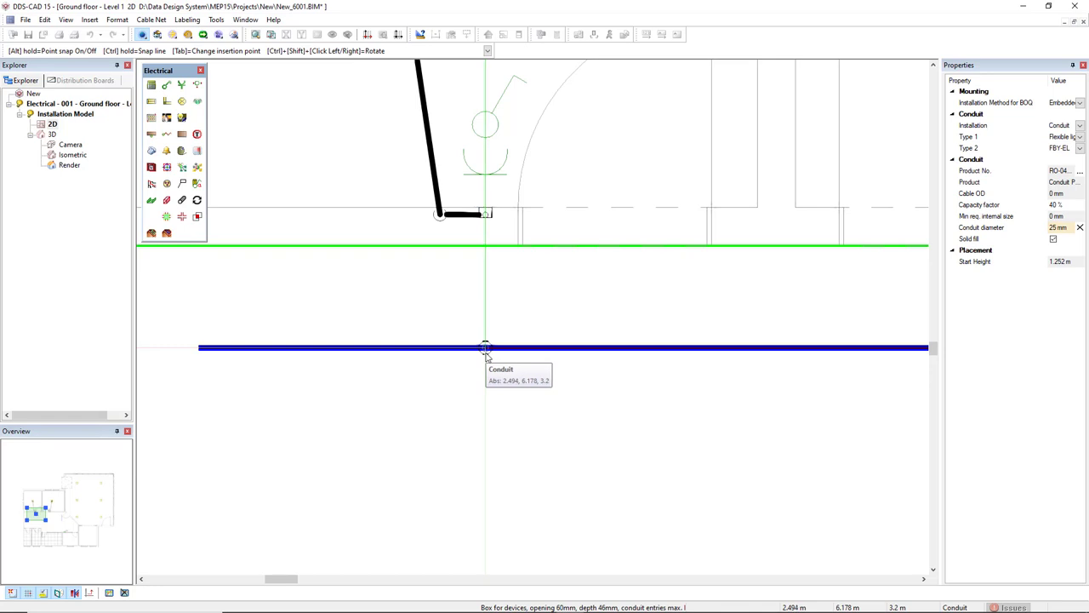
Insert junction boxes on the conduit below the left and right rooms' switches.
click(485, 348)
scroll(460, 449, down, 3)
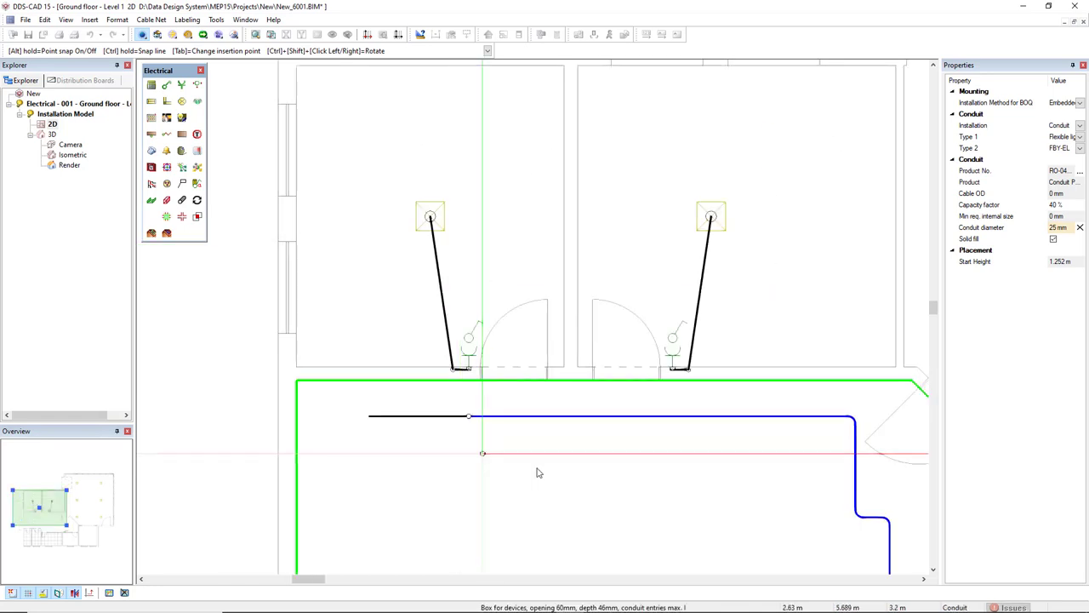
scroll(675, 484, up, 5)
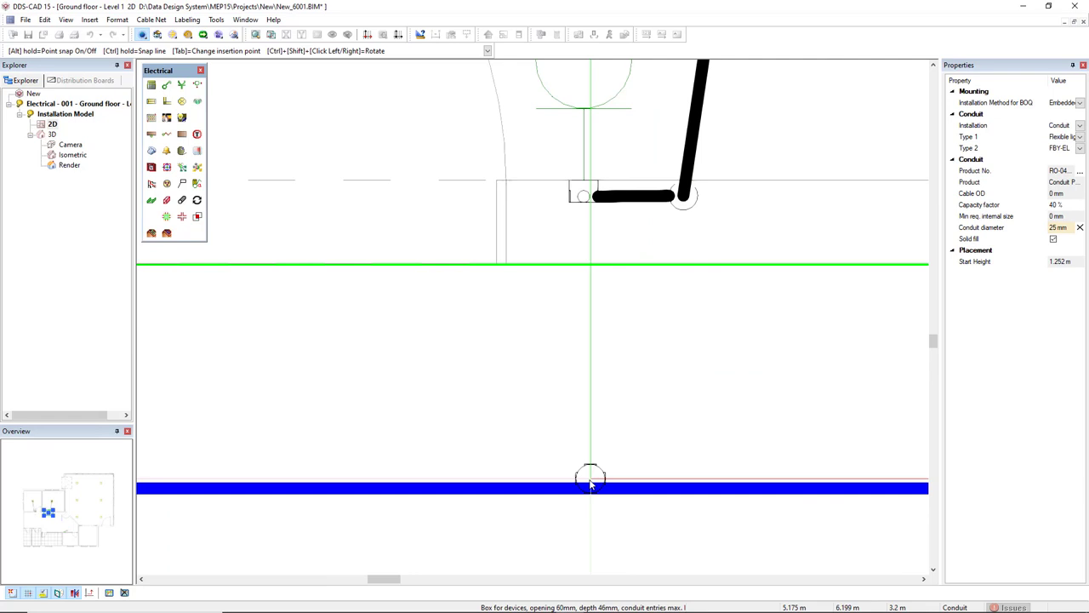
click(585, 488)
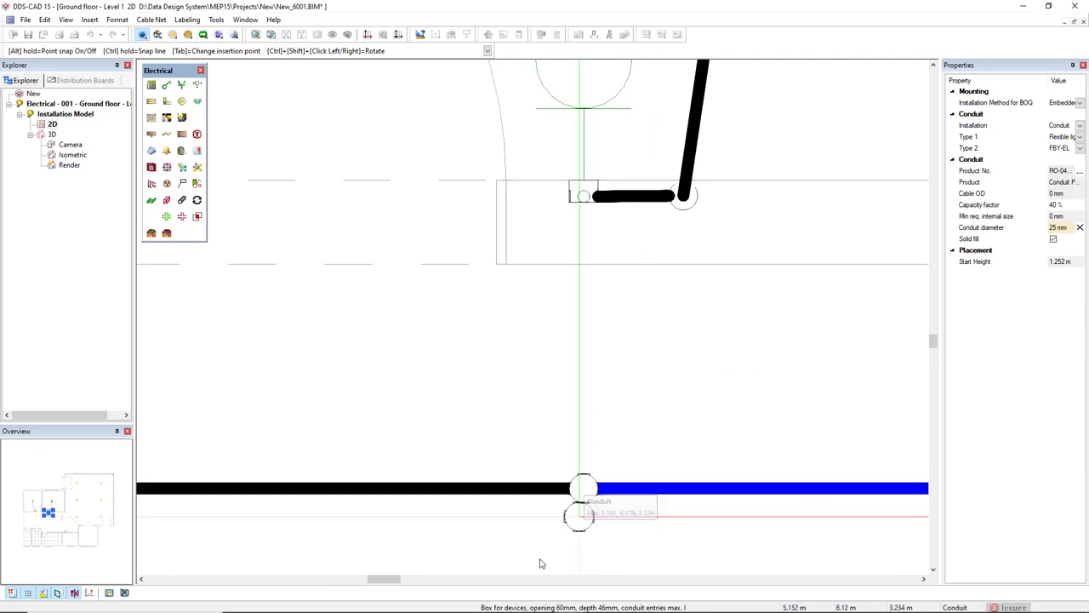
scroll(596, 477, down, 4)
middle_drag(606, 456, 592, 453)
key(Escape)
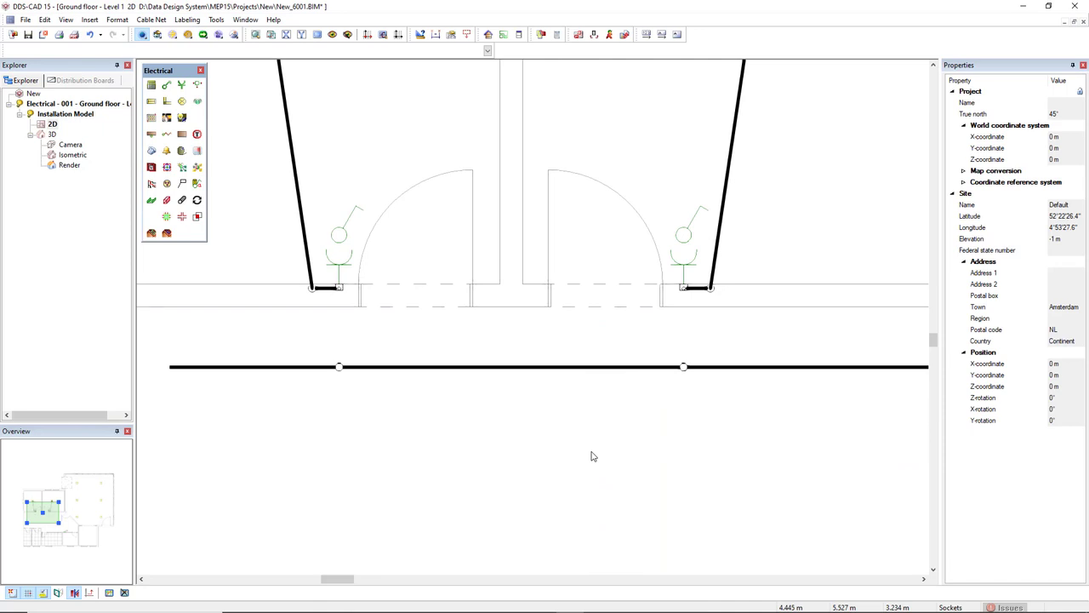
Set up an H07V-U 3x1.5 cable run with Use conduit enabled.
click(168, 184)
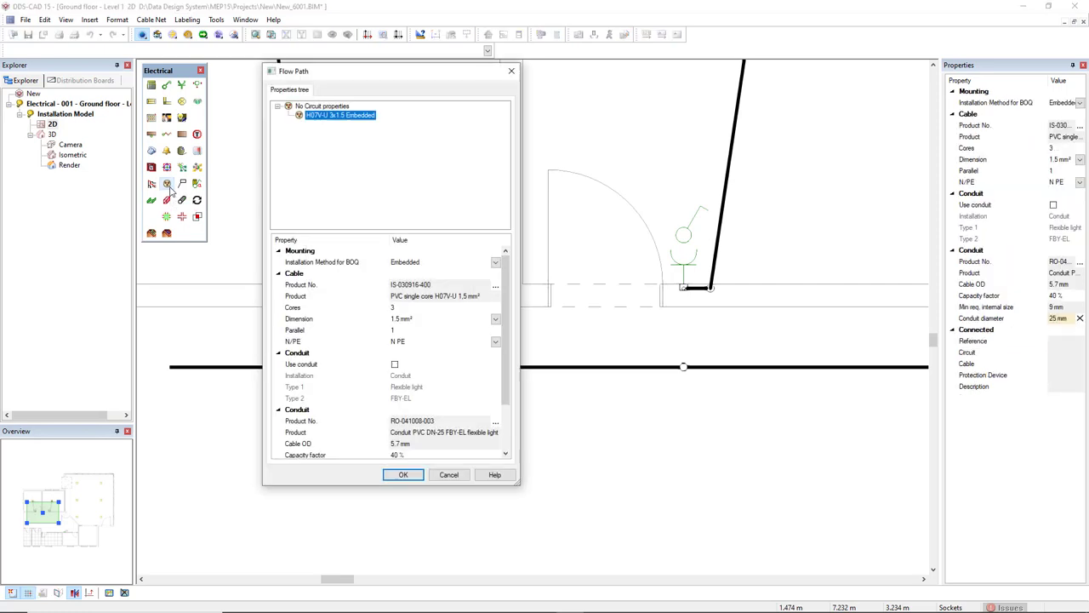
click(395, 365)
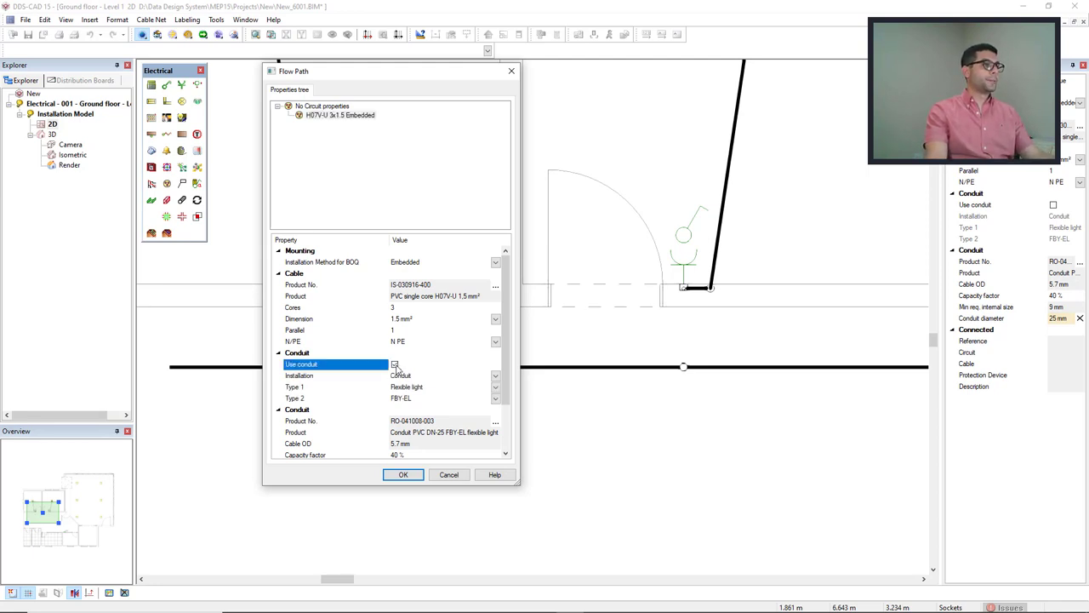
click(403, 475)
scroll(336, 353, up, 3)
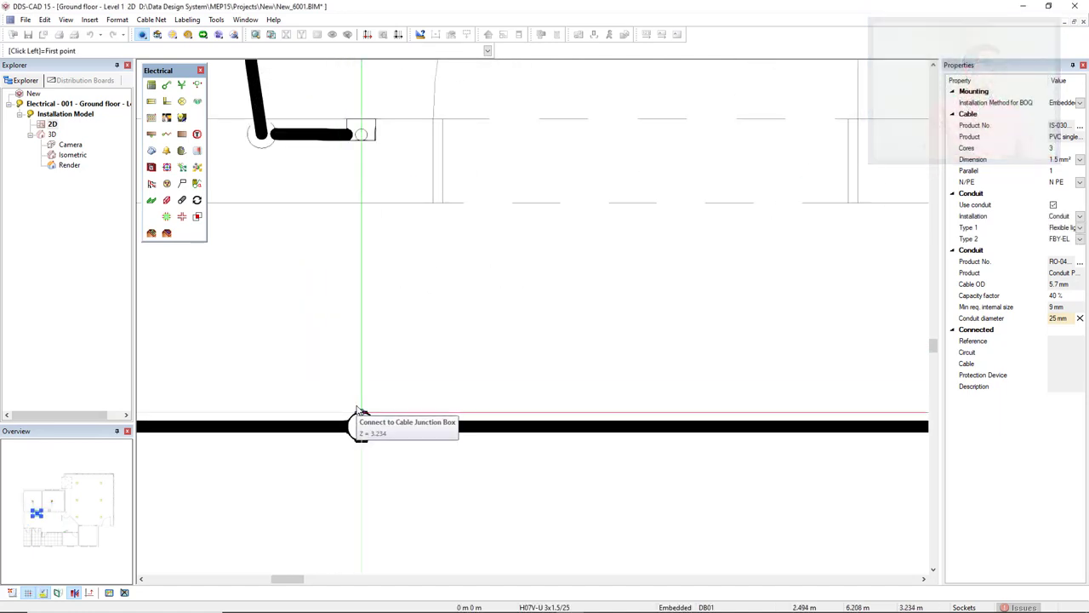
Draw cables from the left and right junction boxes up to each room's switch box.
click(358, 413)
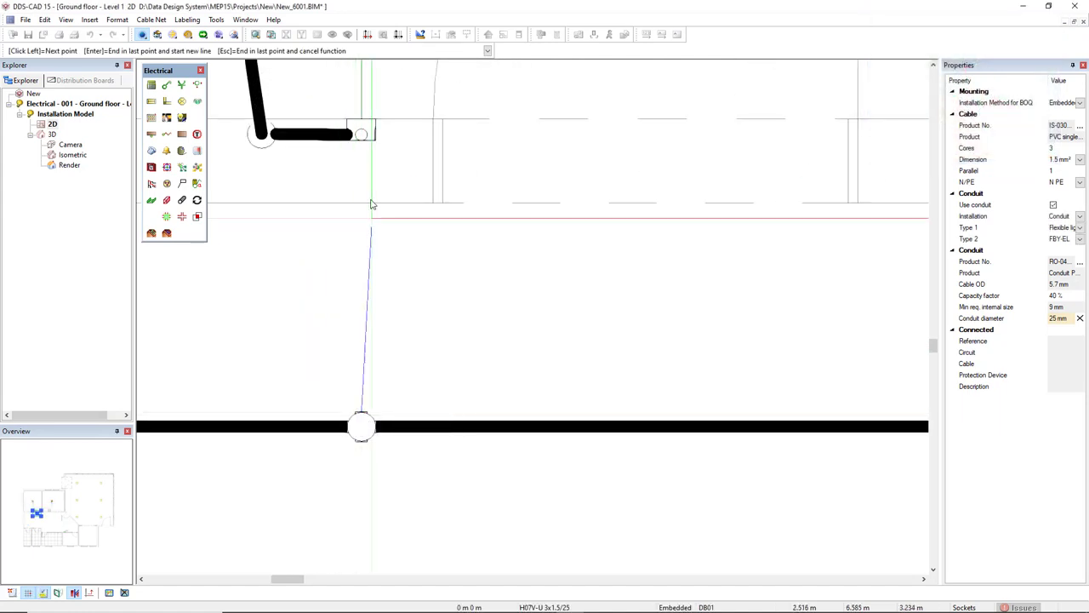
click(361, 145)
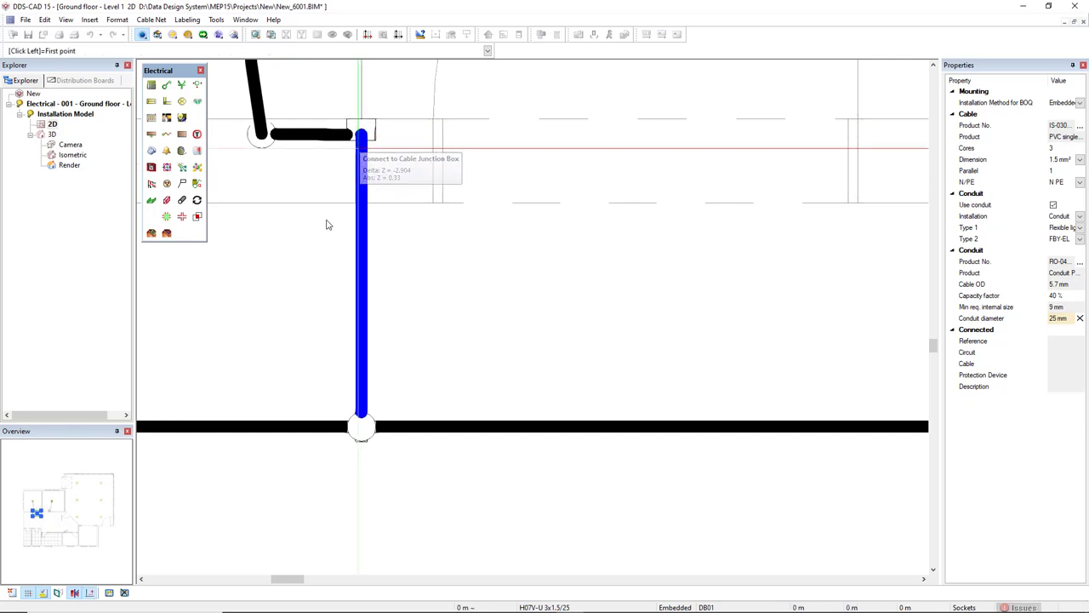
scroll(281, 391, down, 3)
scroll(578, 434, up, 4)
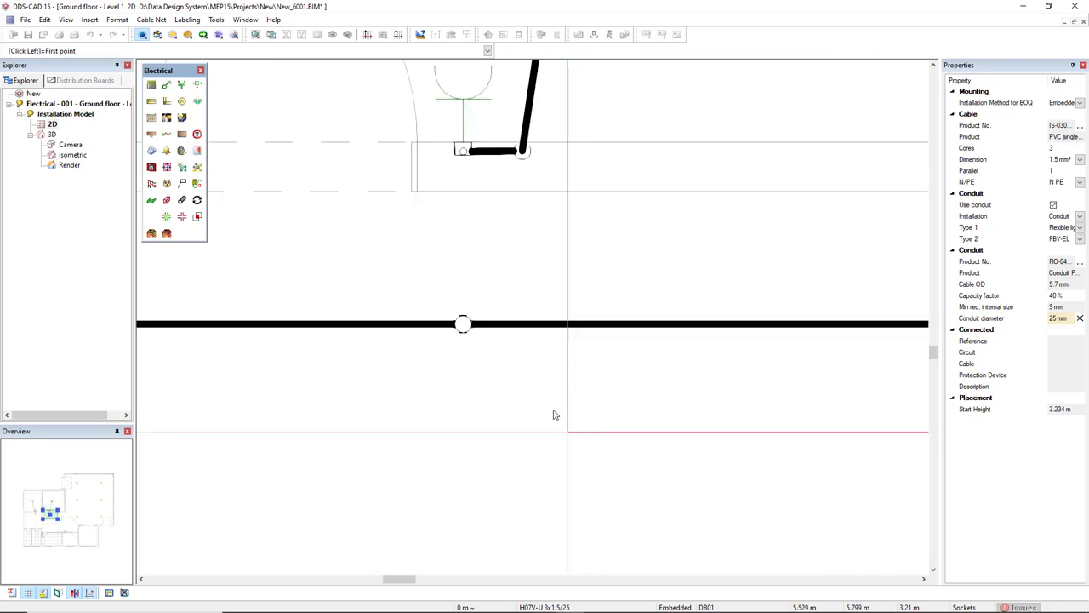
click(462, 324)
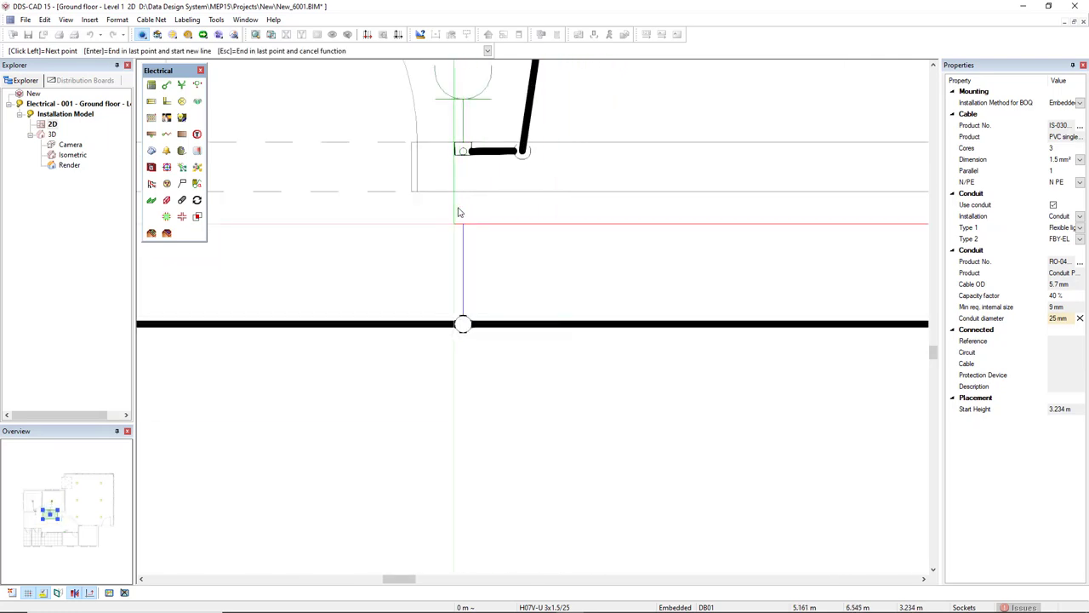
click(463, 149)
key(Escape)
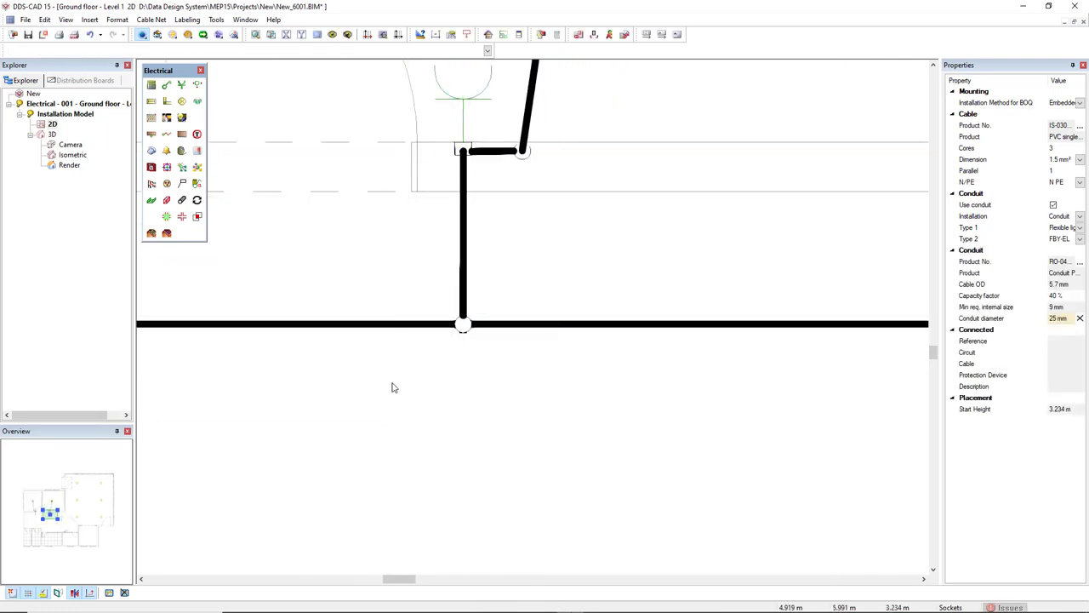
scroll(502, 321, down, 5)
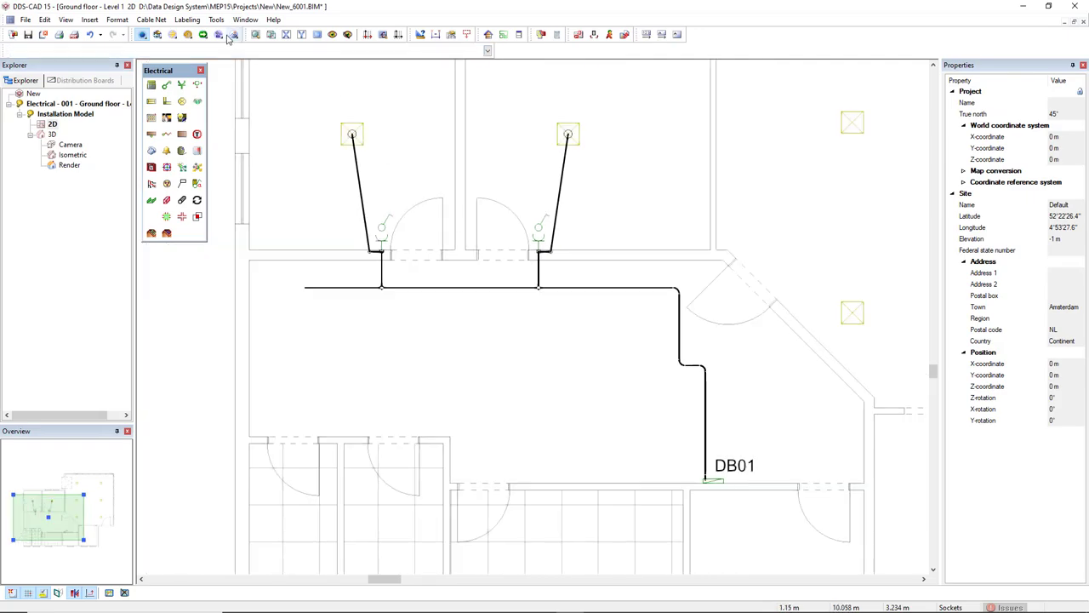
Render the installation in 3D and orbit it to view the conduit branches to the switch boxes.
click(255, 35)
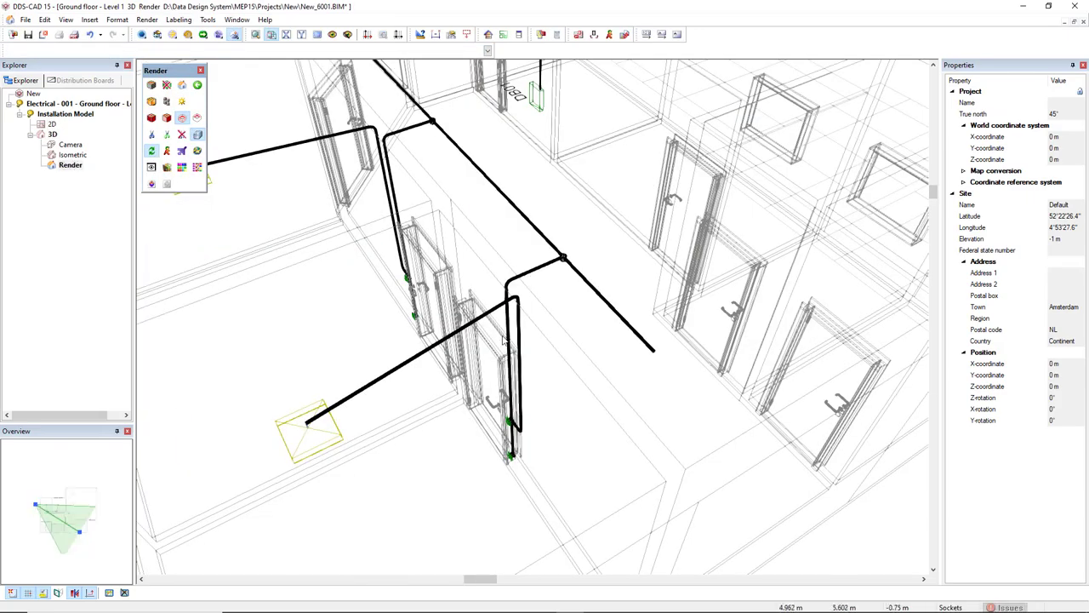
middle_drag(503, 340, 480, 158)
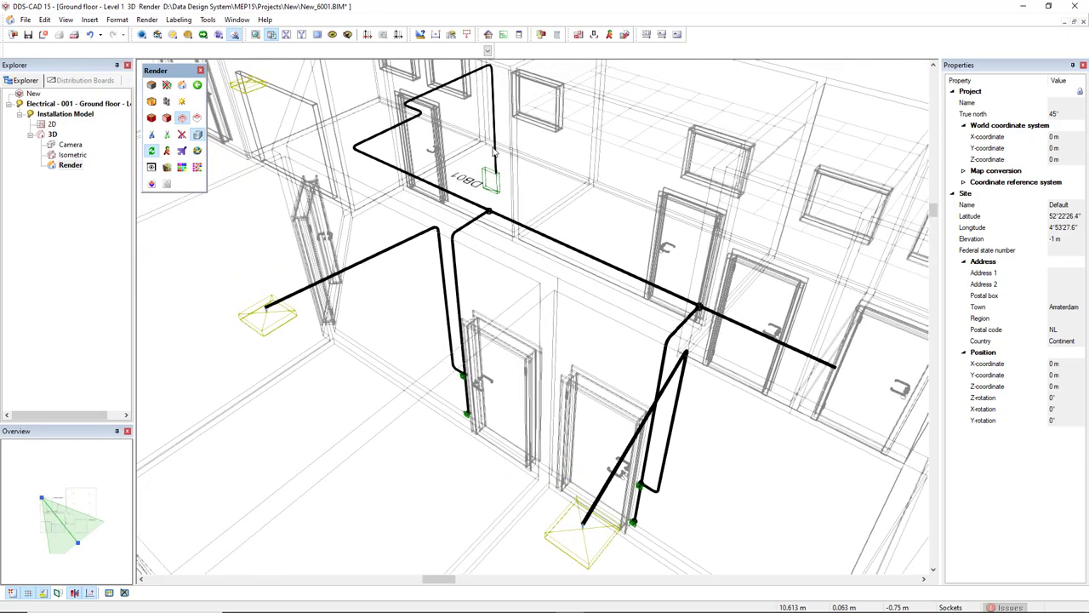
Return to the 2D floor plan and bring the DB01 area into view.
double_click(52, 125)
middle_drag(532, 409, 478, 412)
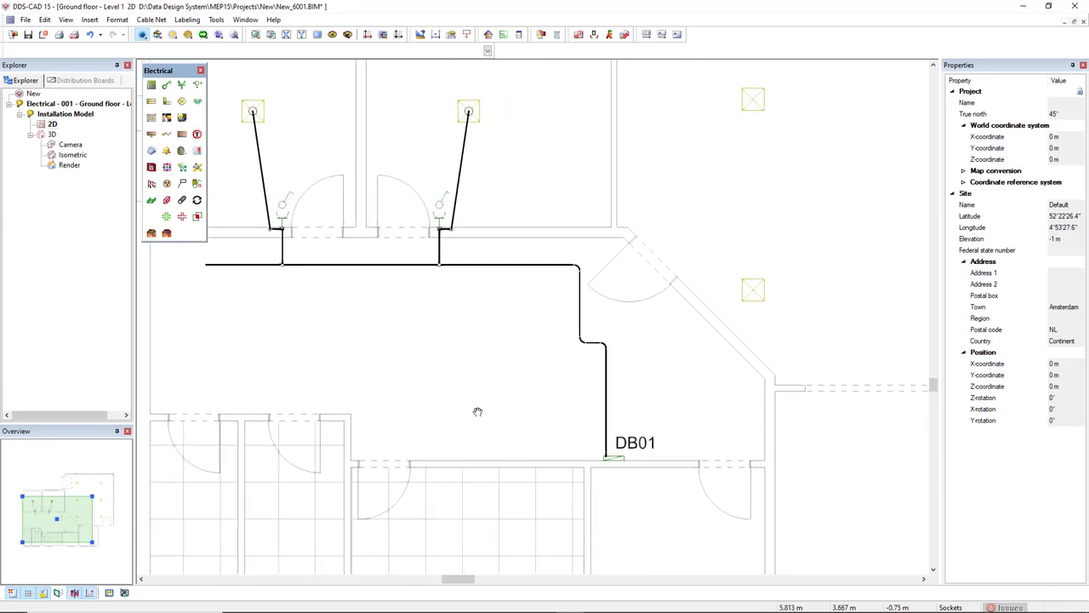
scroll(477, 412, down, 1)
scroll(463, 388, down, 1)
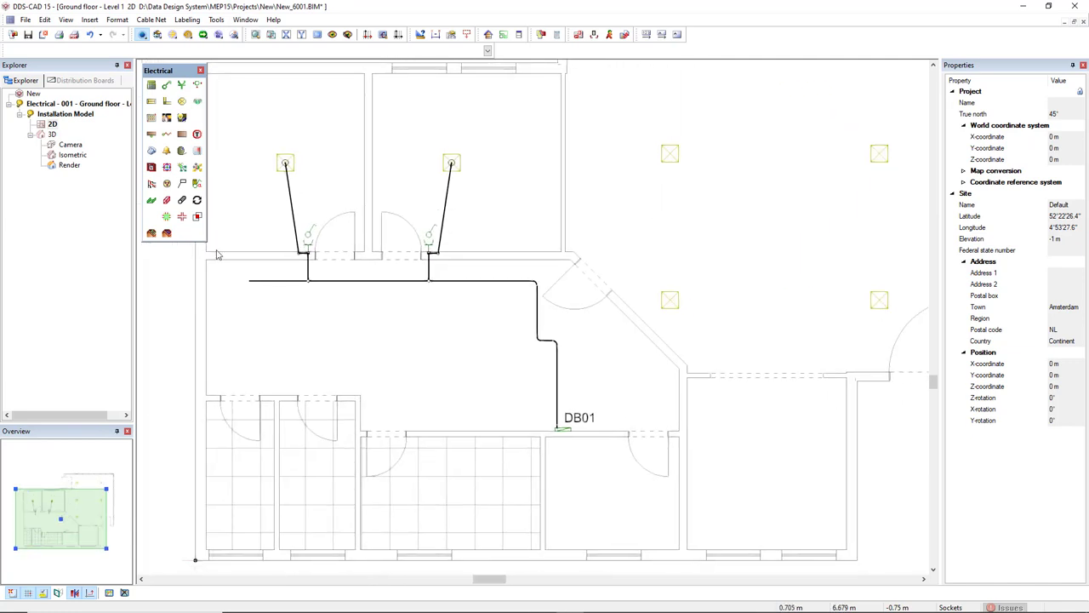
Start the Ladder tool and browse the mesh tray catalogue from its Flow segment settings.
click(151, 201)
scroll(590, 437, up, 2)
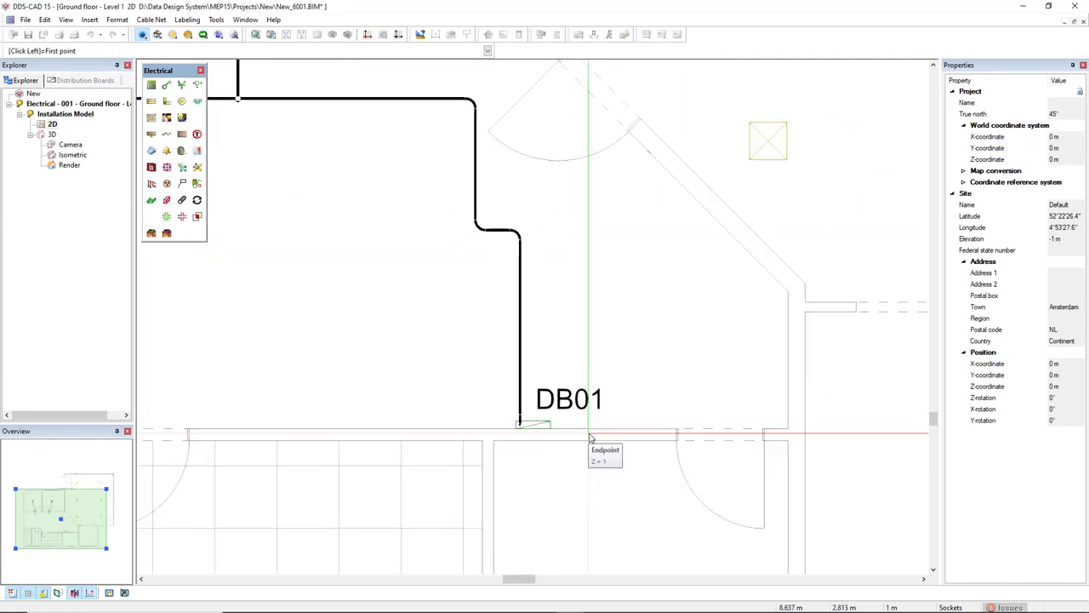
scroll(568, 433, up, 4)
scroll(562, 391, down, 1)
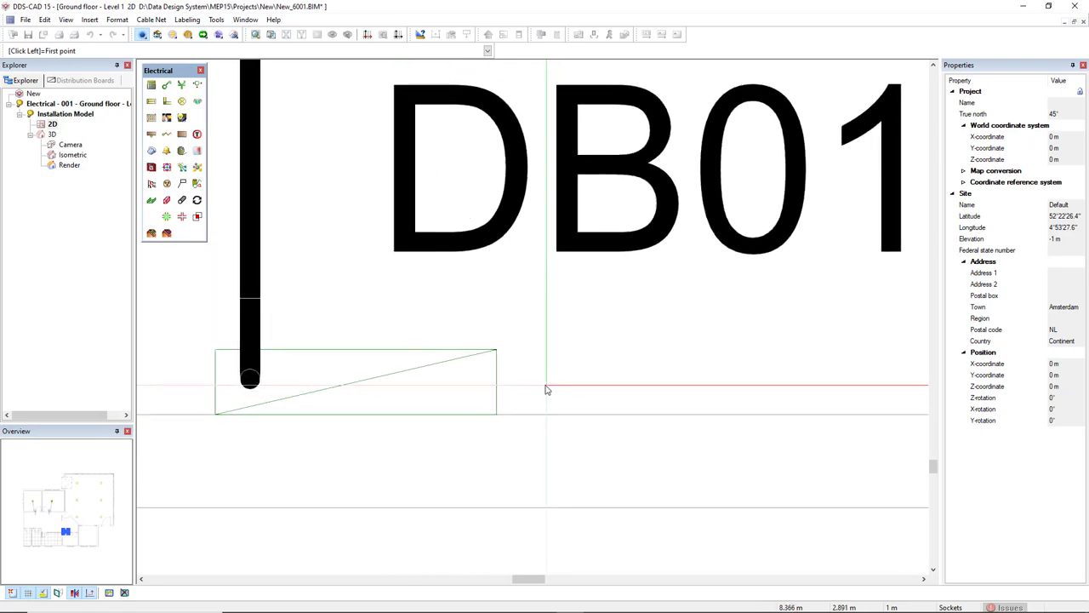
key(Escape)
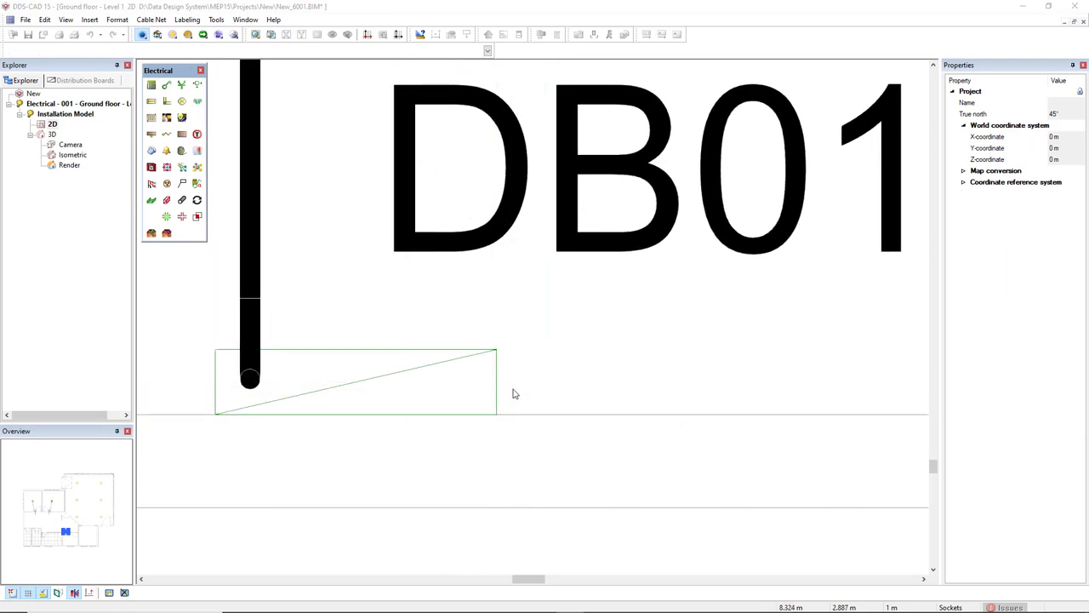
click(513, 393)
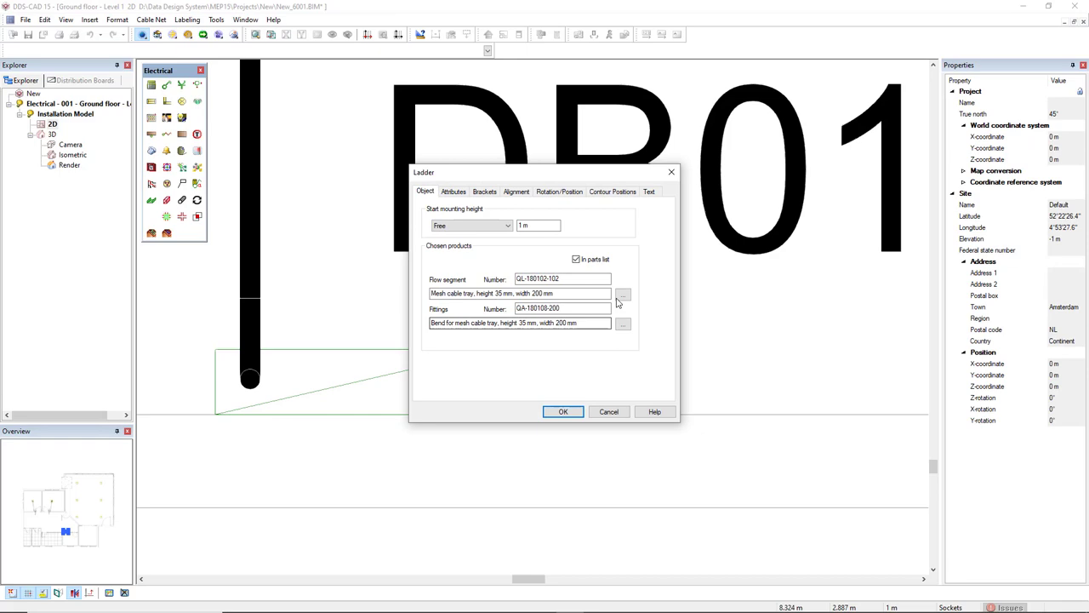
click(623, 293)
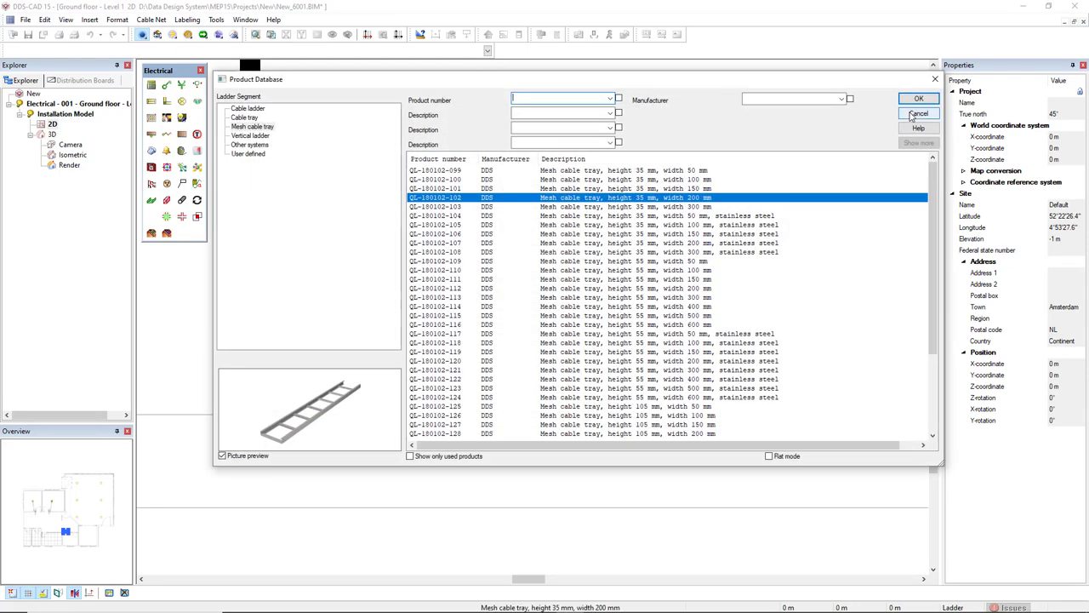
click(918, 99)
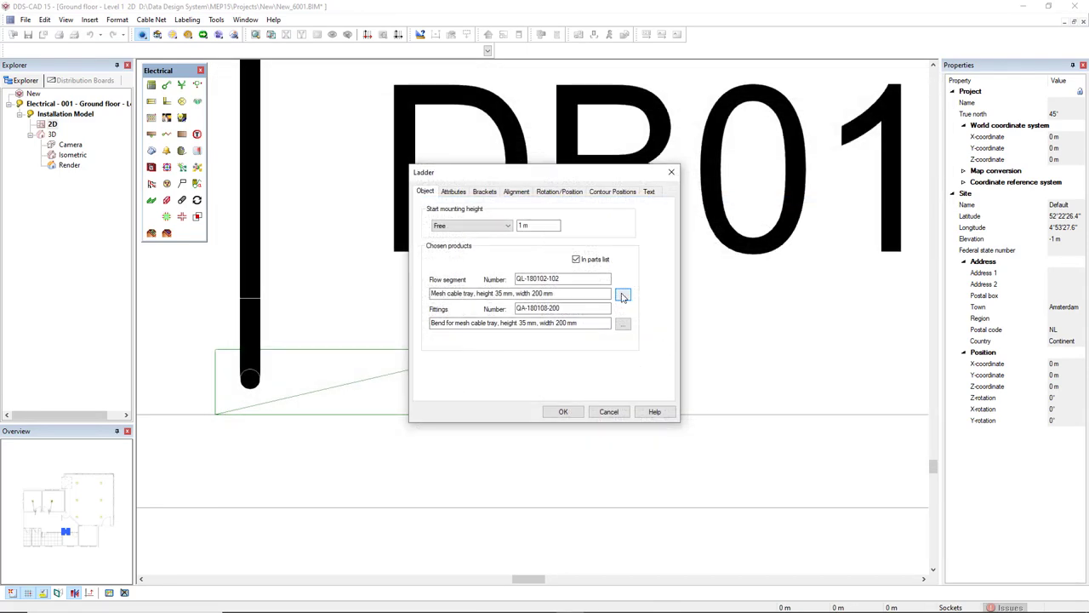
click(623, 295)
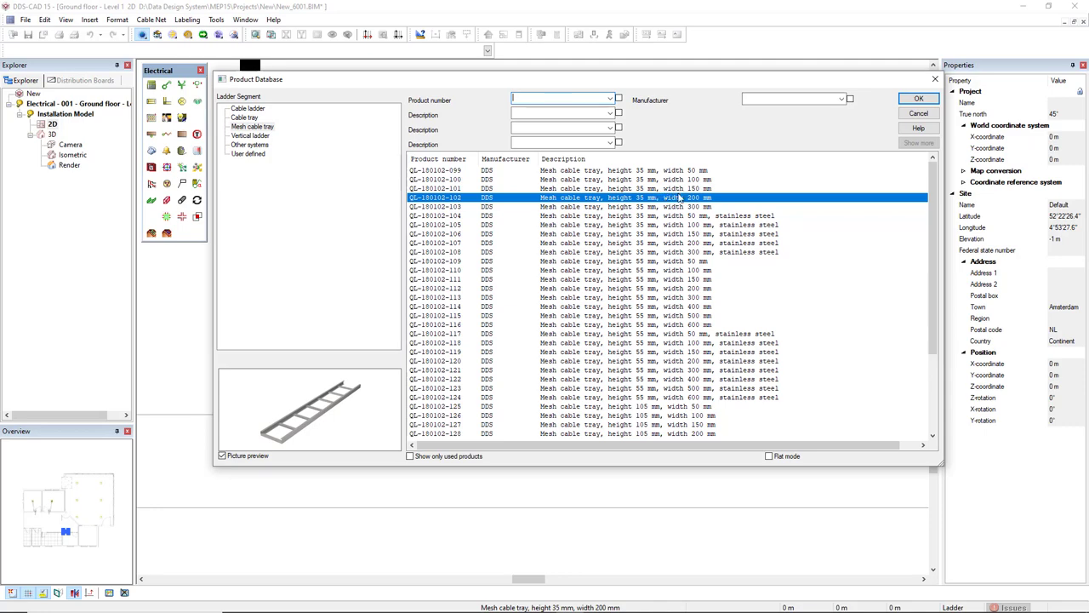
Confirm the 200 mm mesh tray and start the run beside DB01.
click(918, 98)
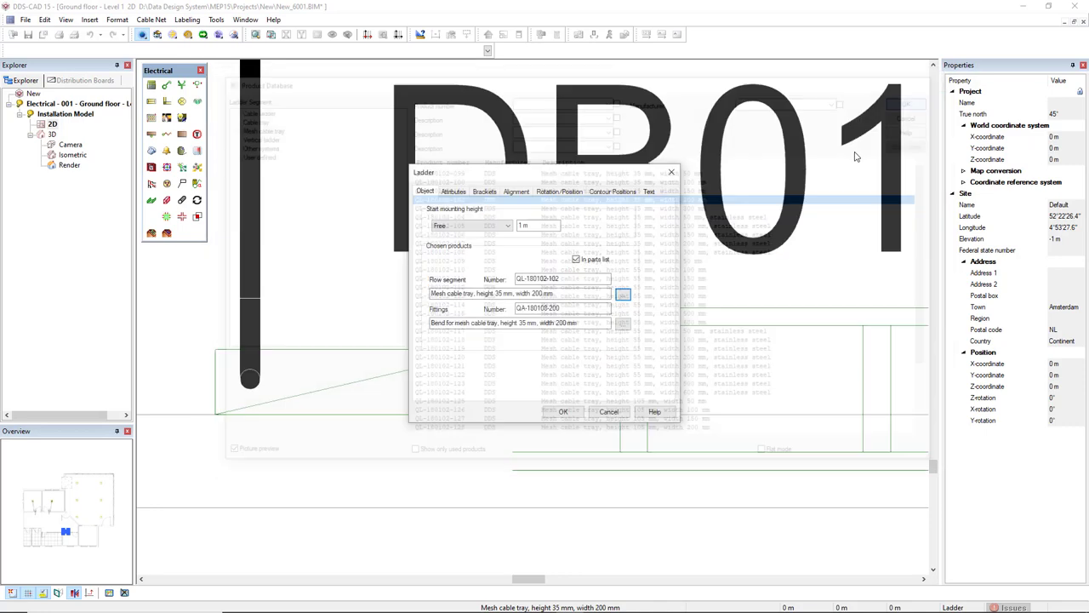
click(575, 413)
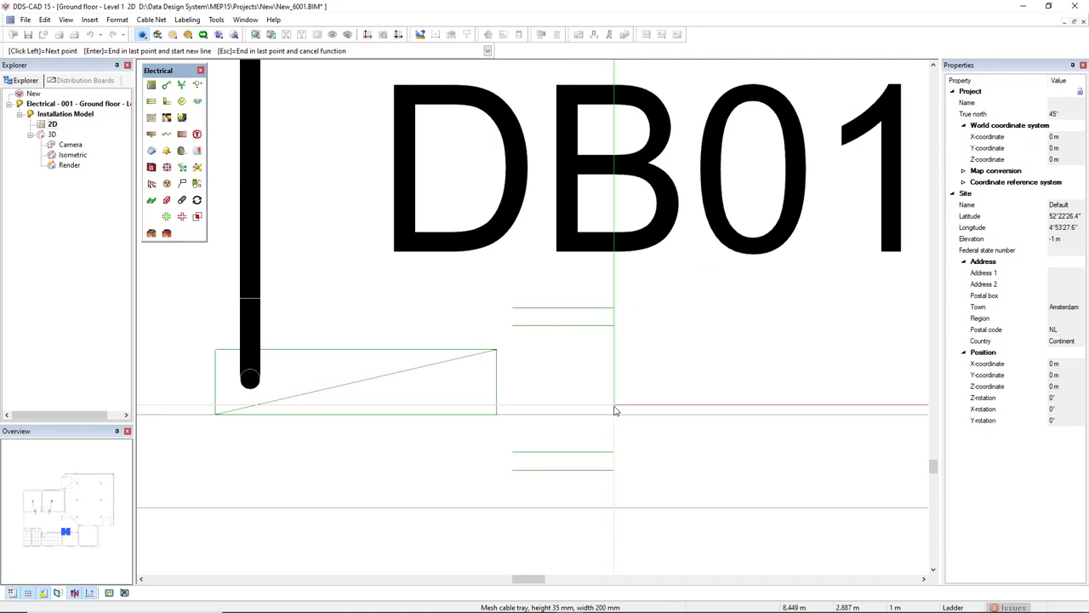
scroll(646, 400, down, 3)
middle_drag(595, 361, 593, 362)
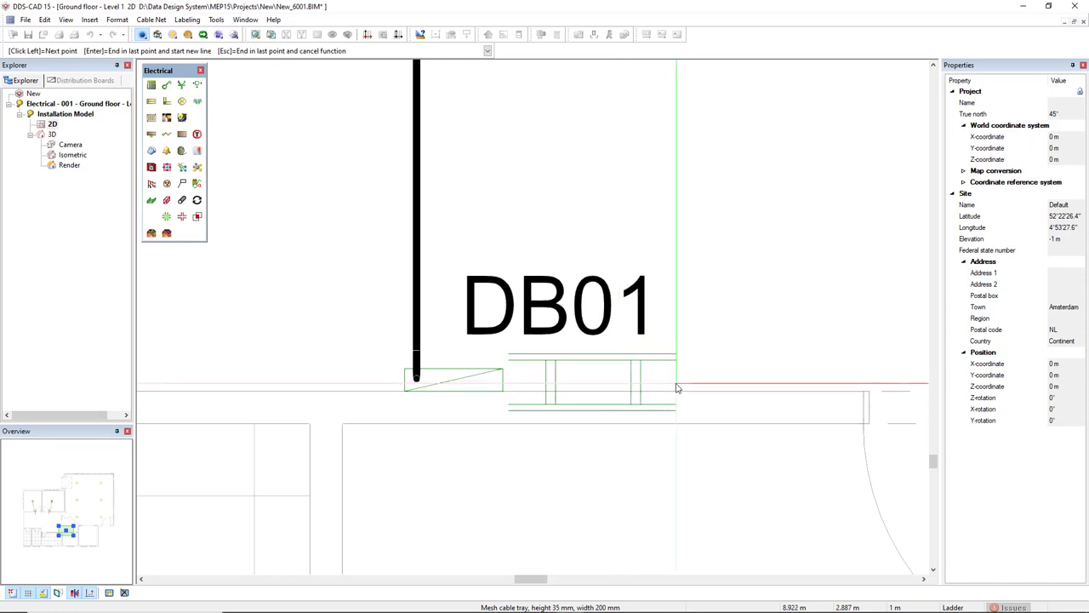
Rotate the tray 90° onto its edge, repeating the rotation to set its orientation.
right_click(656, 382)
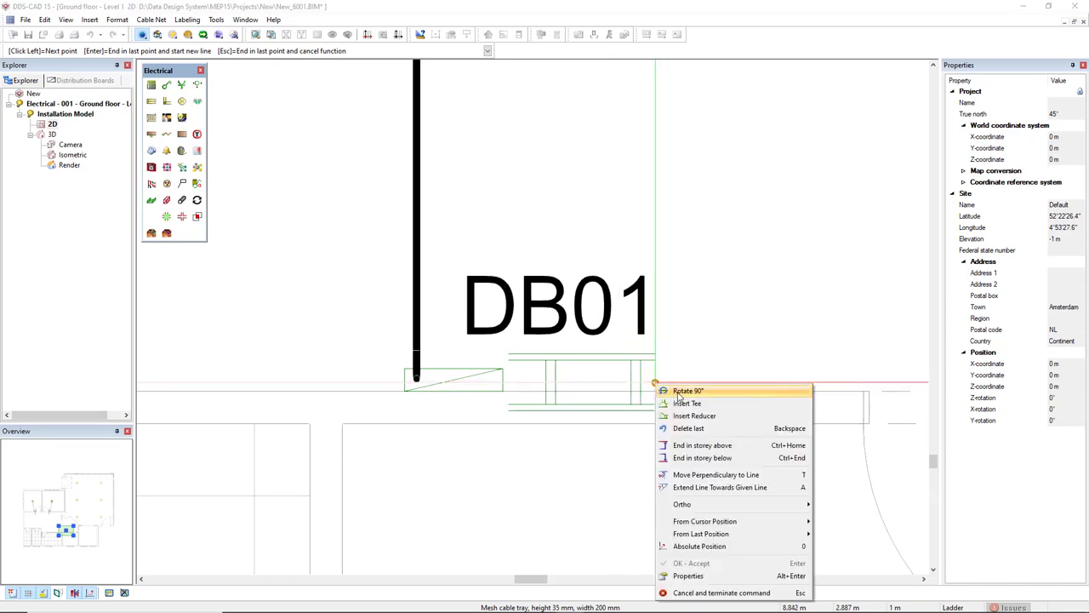
click(689, 392)
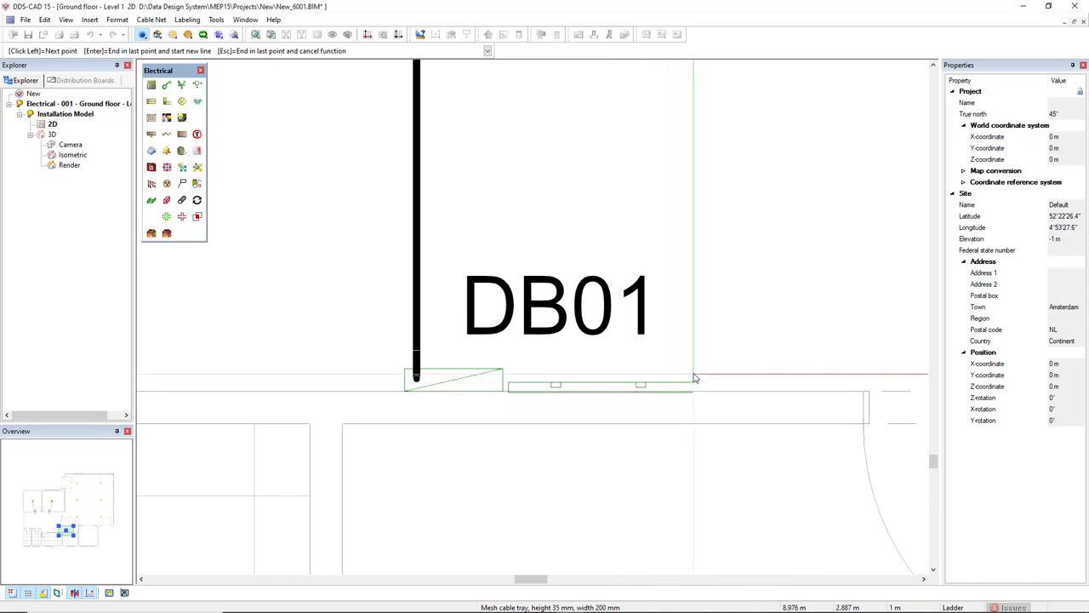
right_click(692, 375)
click(705, 382)
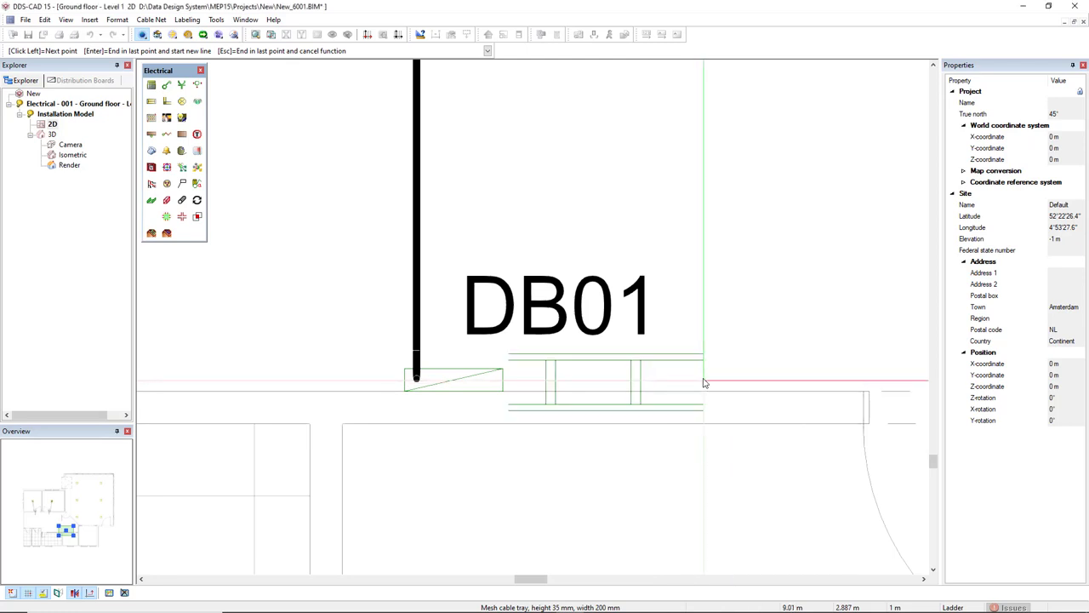
right_click(695, 376)
click(708, 382)
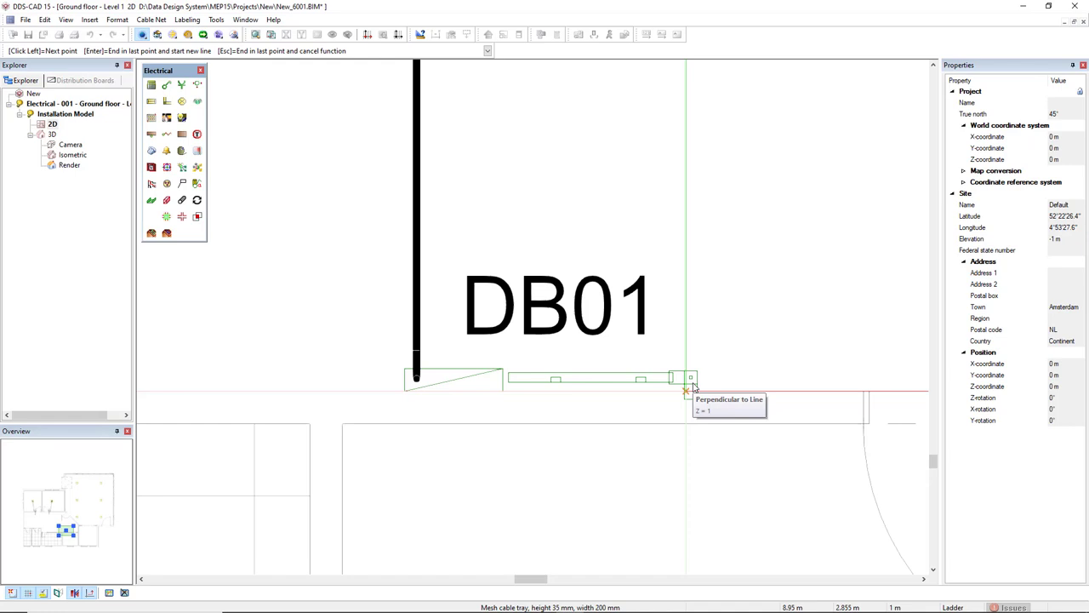
Raise the tray from DB01 to an absolute height of 3.3 m.
click(694, 387)
key(Tab)
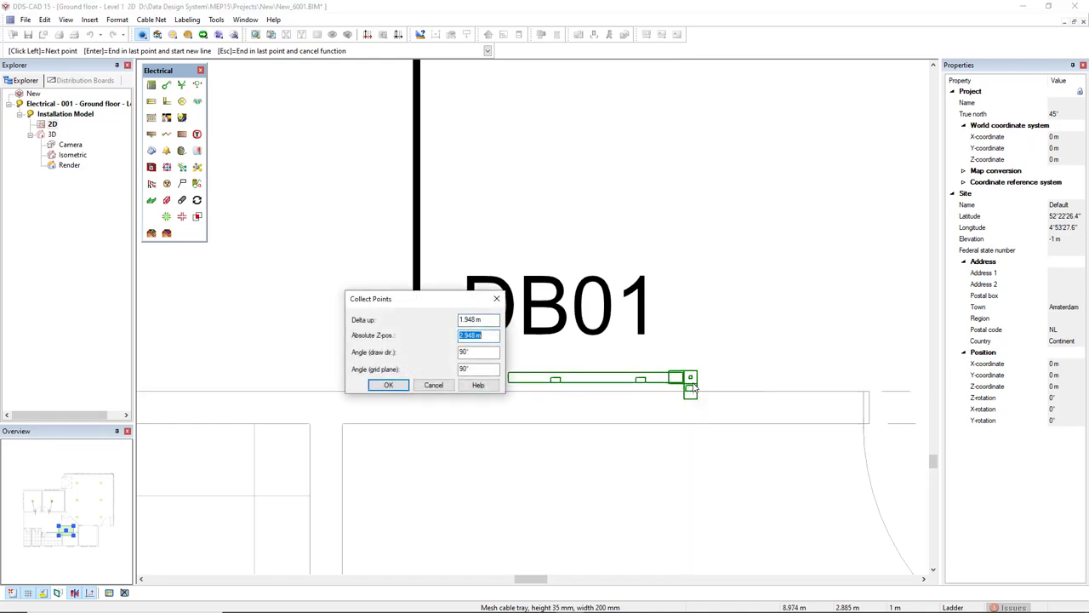
text(3.3)
key(Return)
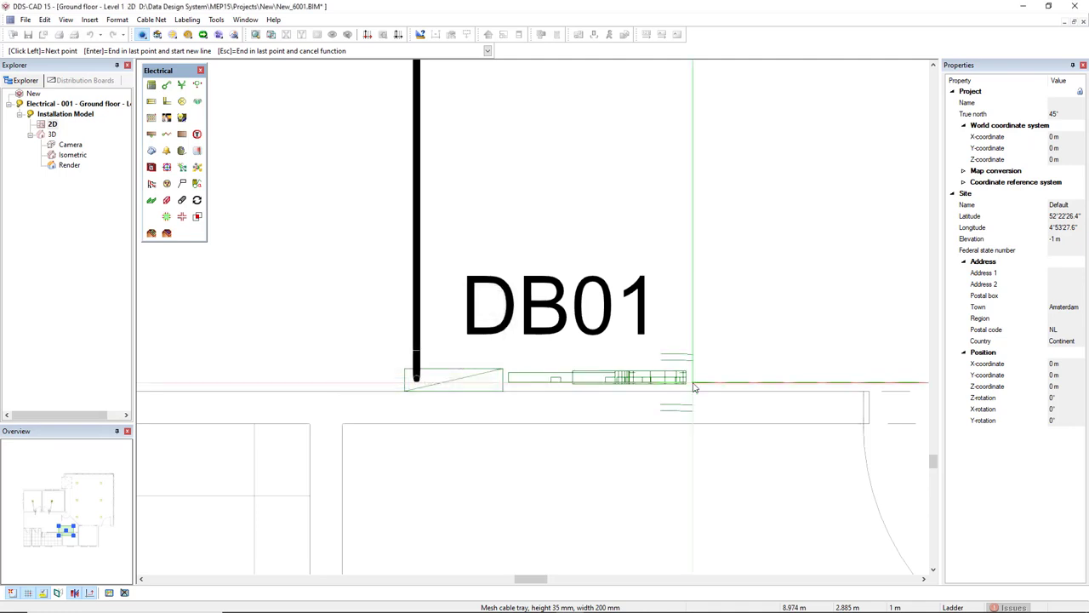
middle_drag(644, 308, 661, 438)
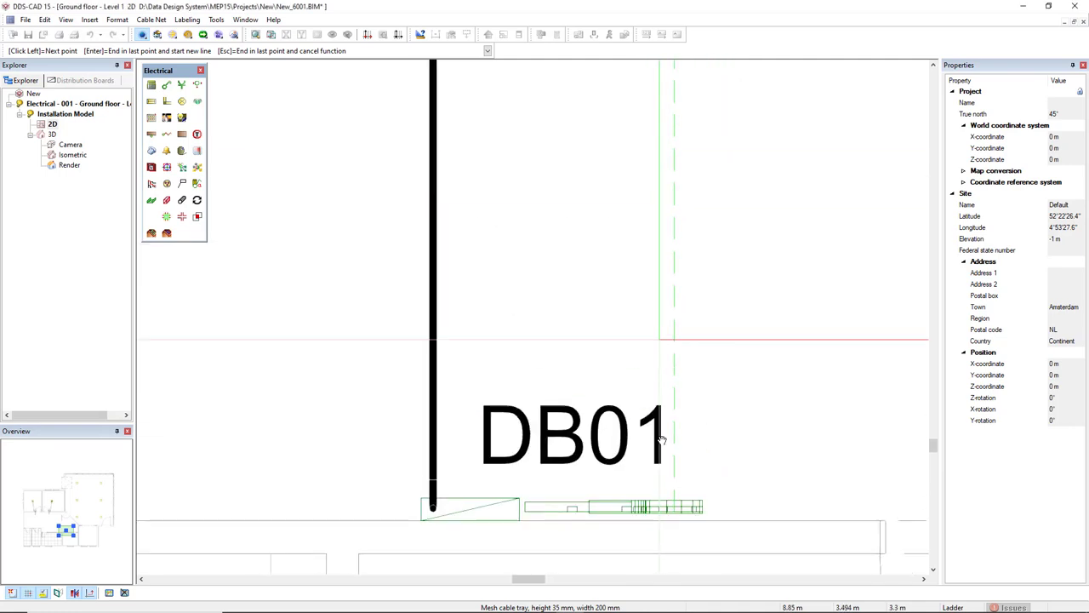
scroll(662, 438, down, 3)
scroll(672, 342, down, 3)
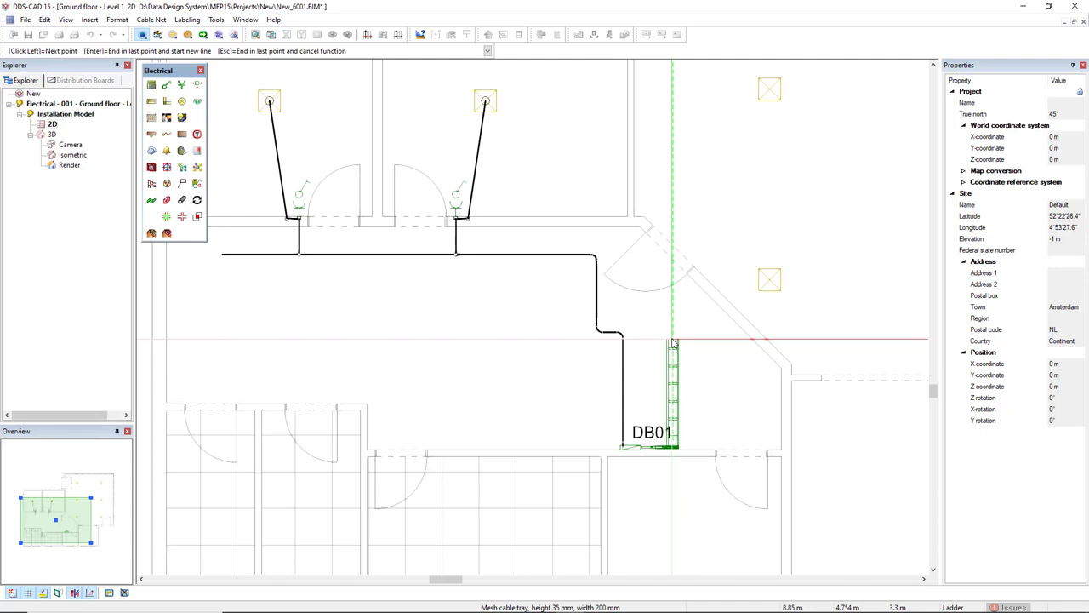
Route the tray east across the corridor, then north along the far room's wall.
click(672, 340)
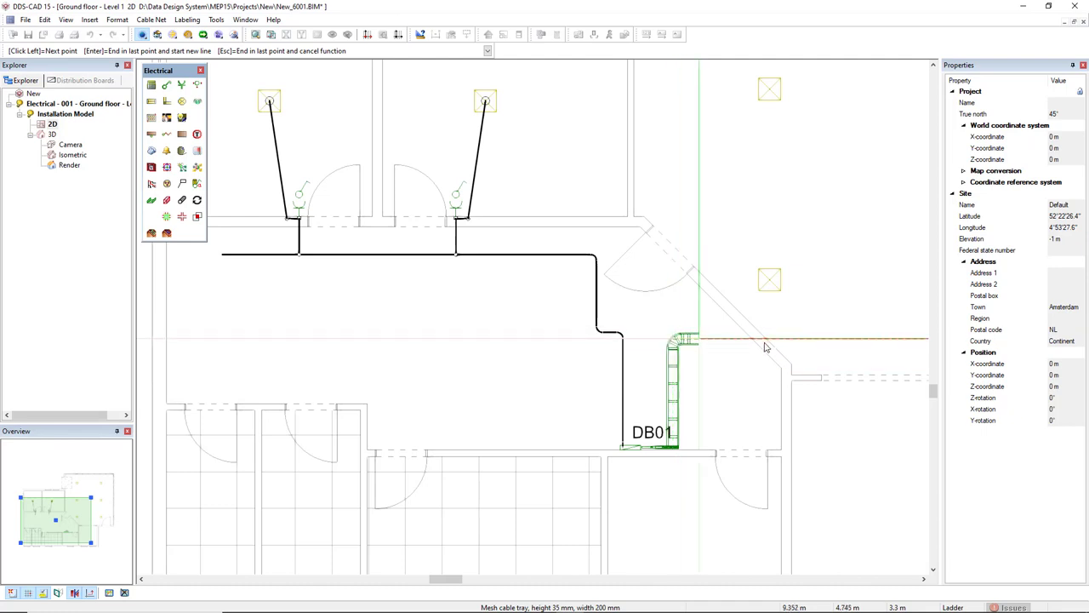
mouse_move(764, 347)
middle_down()
mouse_move(644, 328)
mouse_move(496, 403)
middle_up()
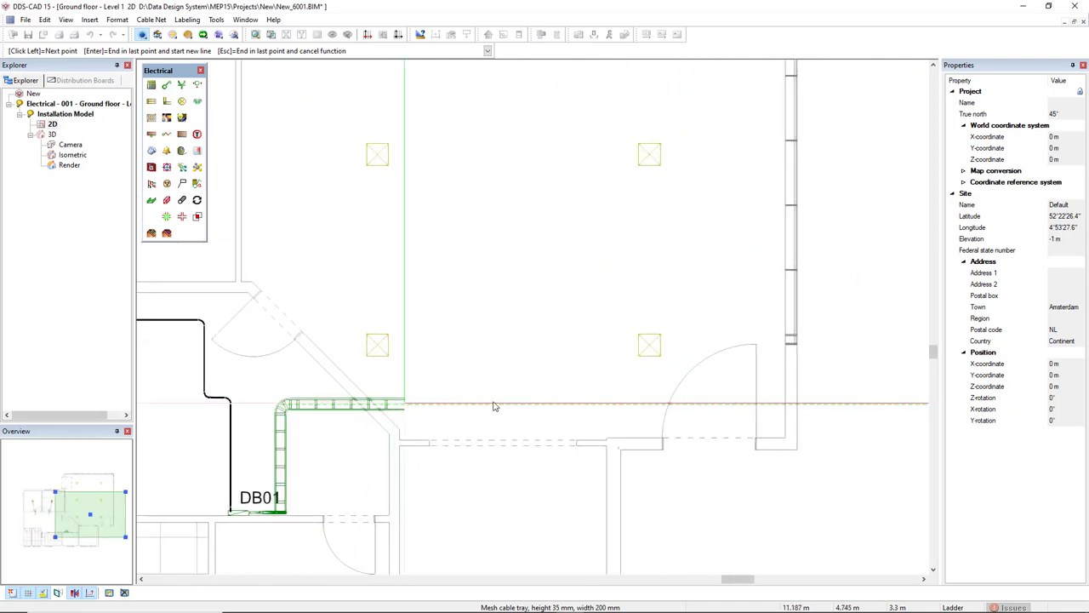
click(651, 406)
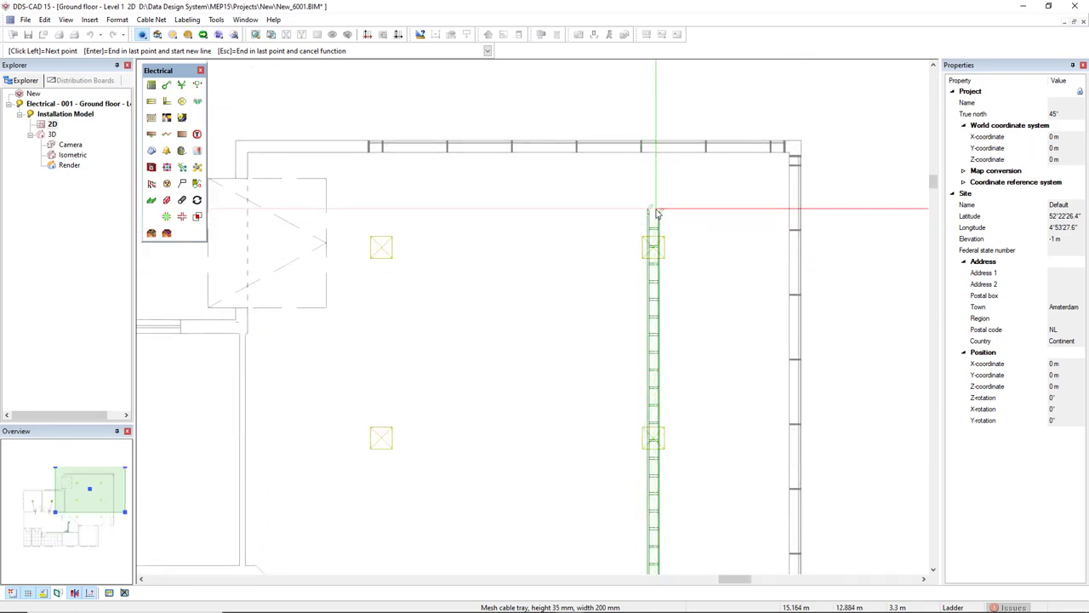
click(657, 213)
key(Escape)
scroll(601, 324, down, 3)
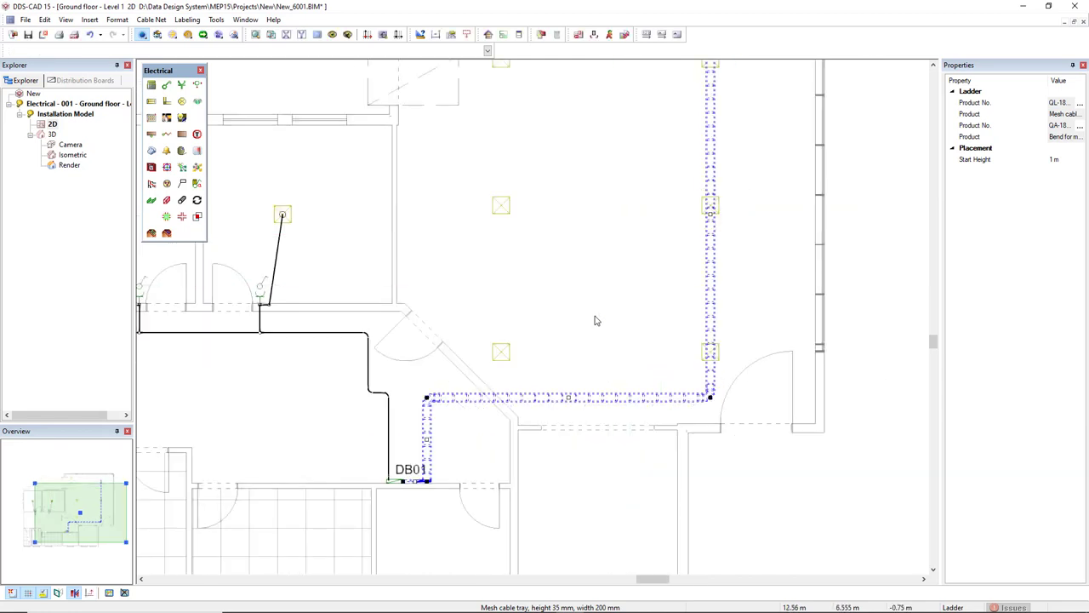
scroll(476, 374, up, 2)
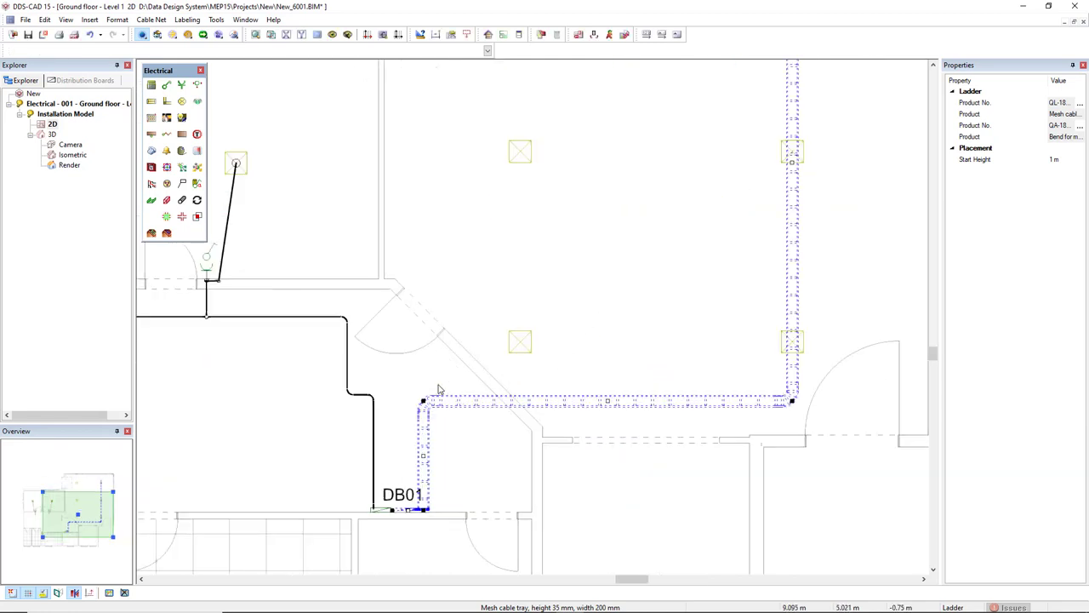
Insert a tee into the mesh tray with First side only and b set to 100.
right_click(505, 316)
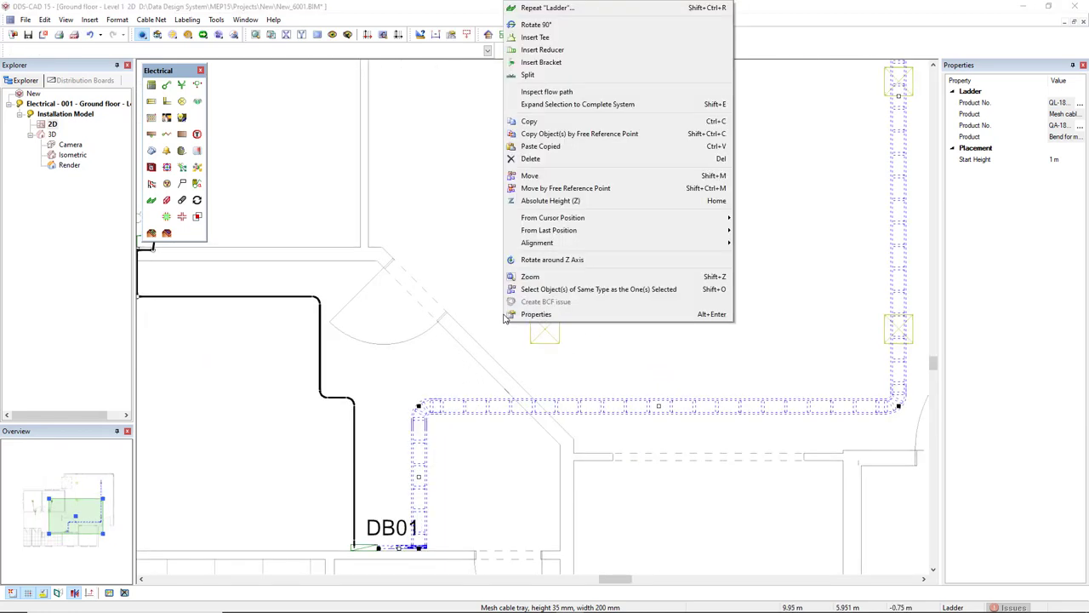
click(574, 41)
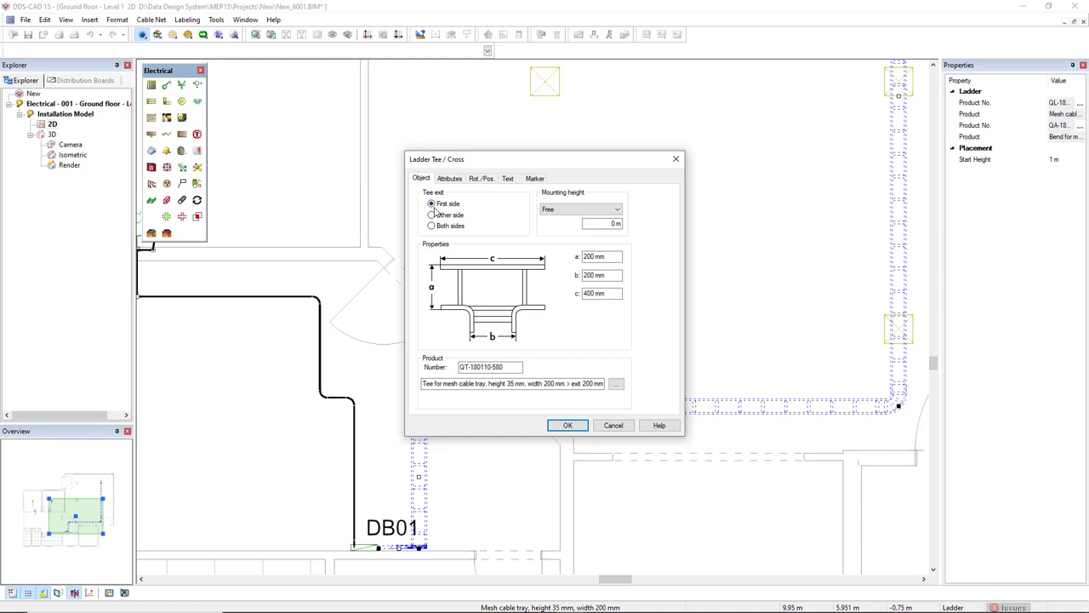
drag(496, 170, 703, 229)
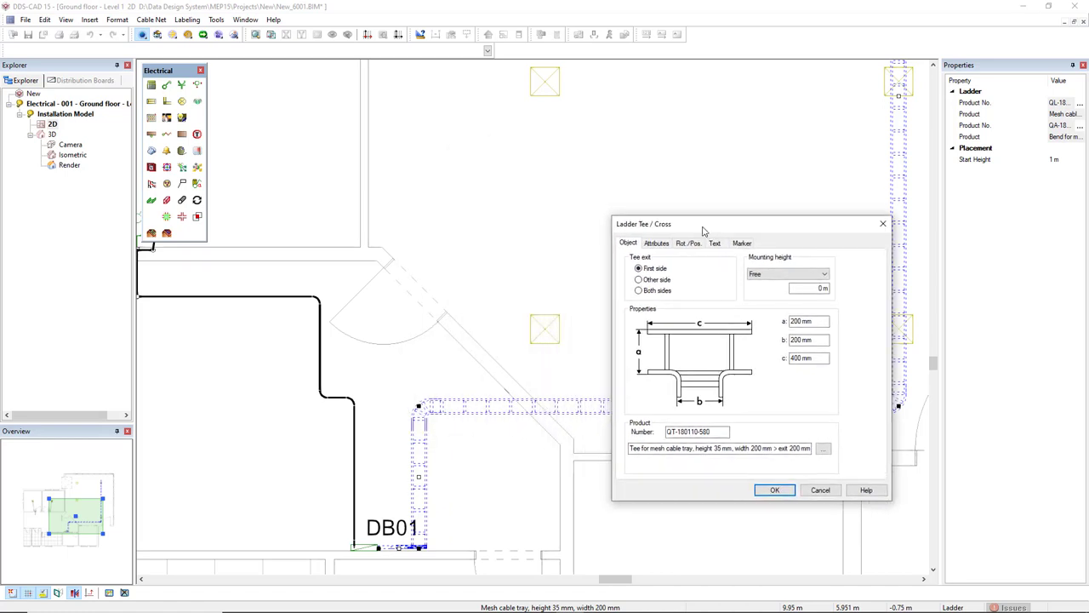
click(639, 290)
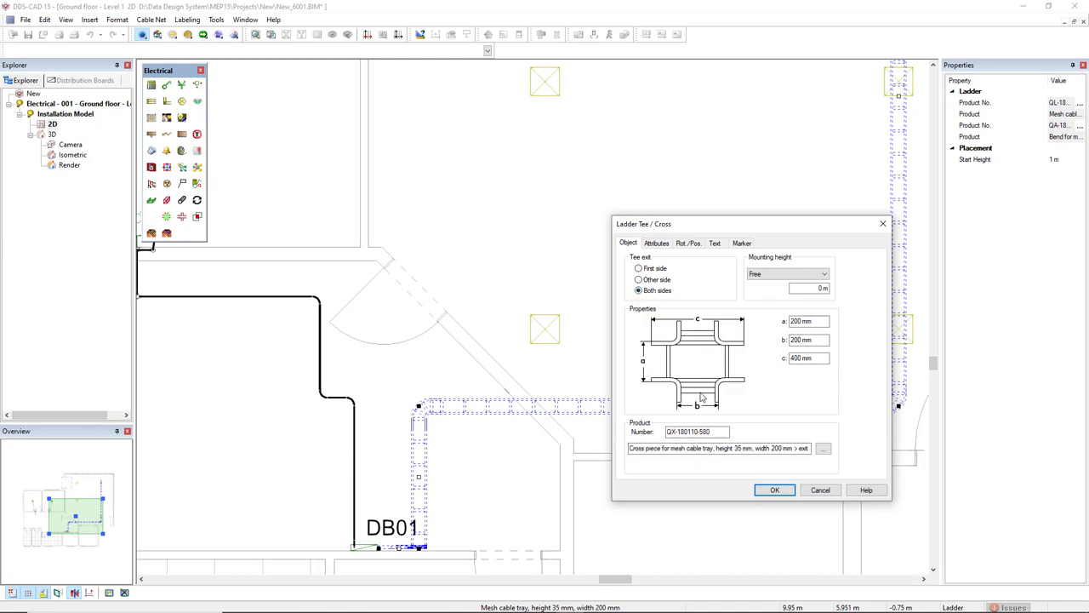
click(639, 268)
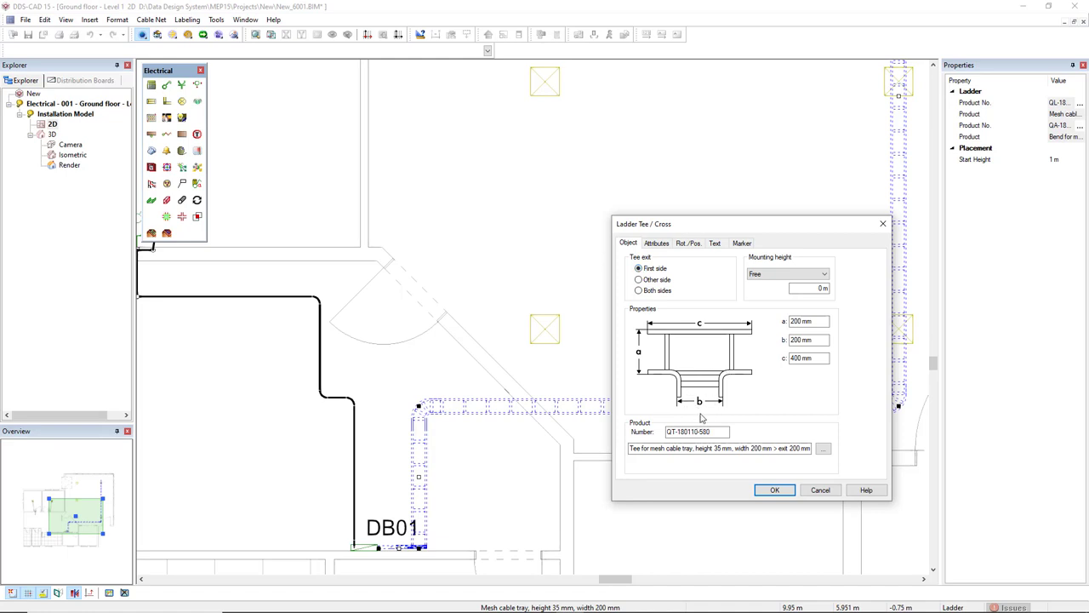
key(Tab)
text(1)
Place a ladder tee on the horizontal mesh tray and set its Tee exit to Other side.
click(775, 489)
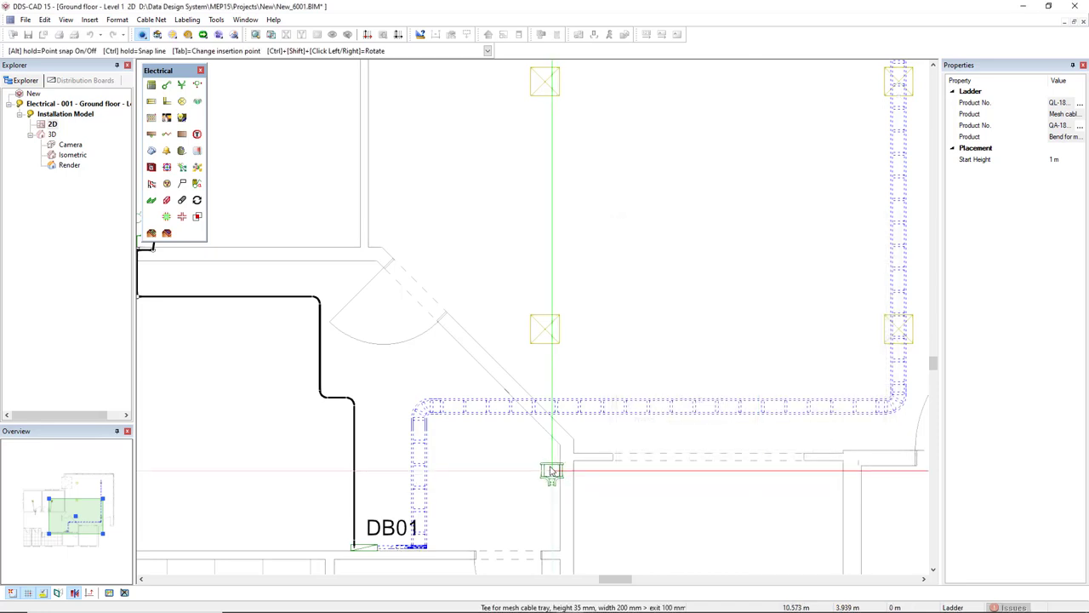
scroll(552, 471, up, 5)
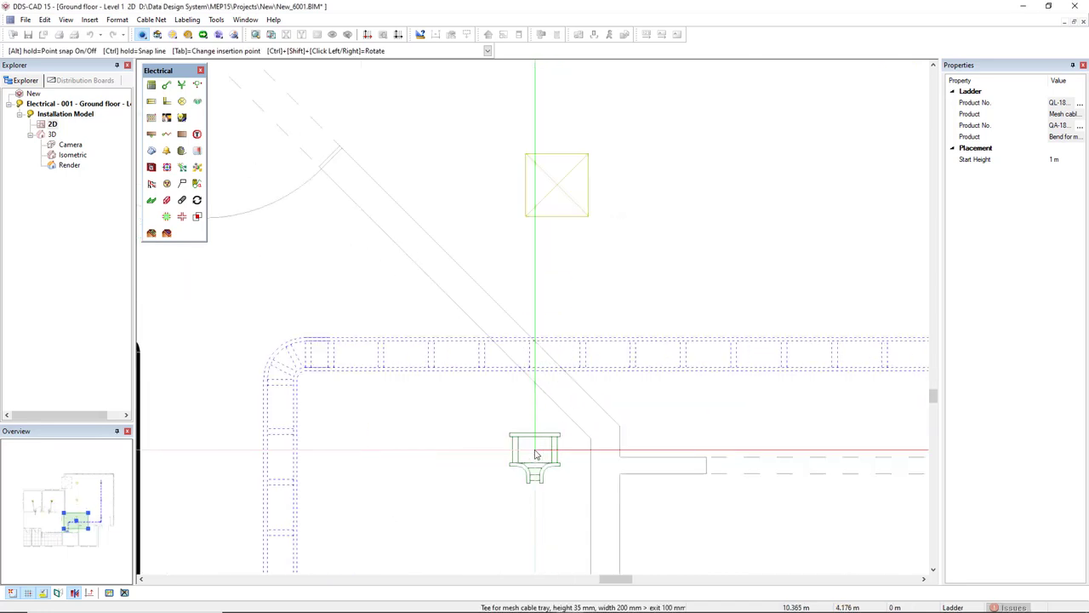
click(564, 333)
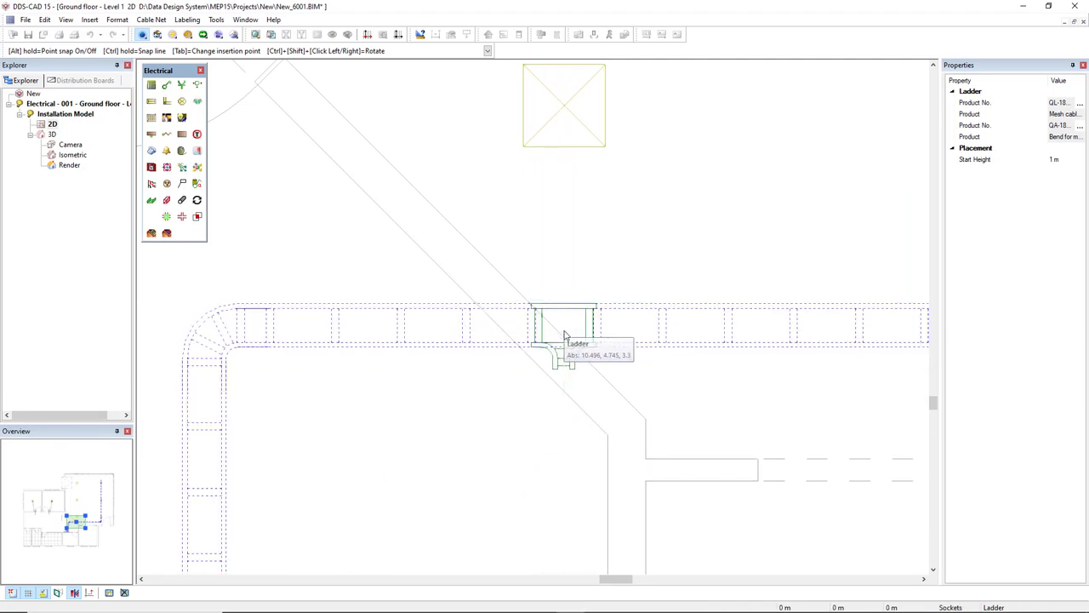
key(Escape)
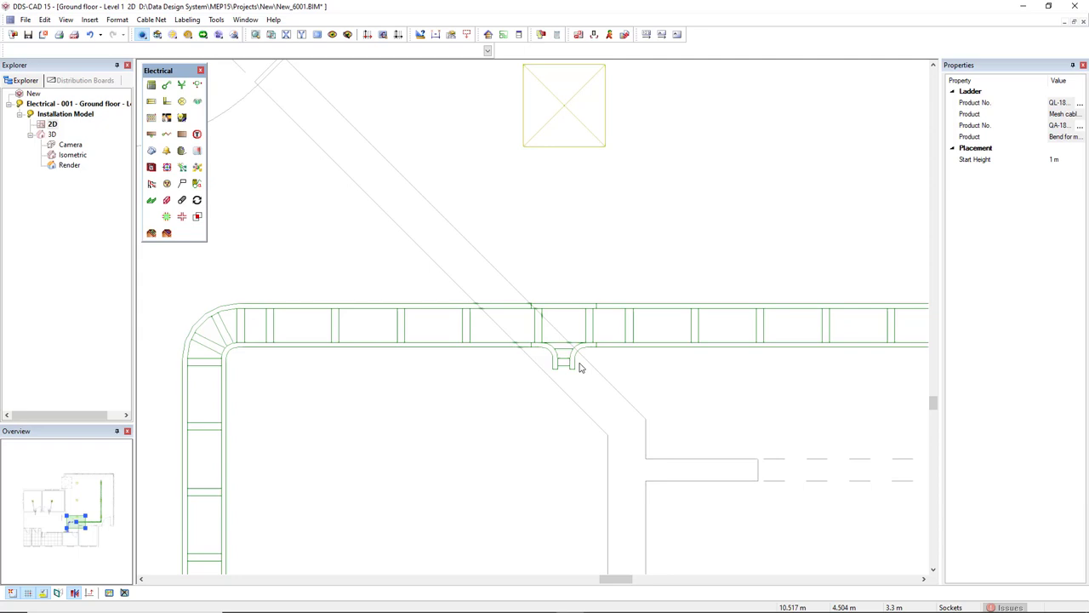
click(576, 313)
double_click(584, 326)
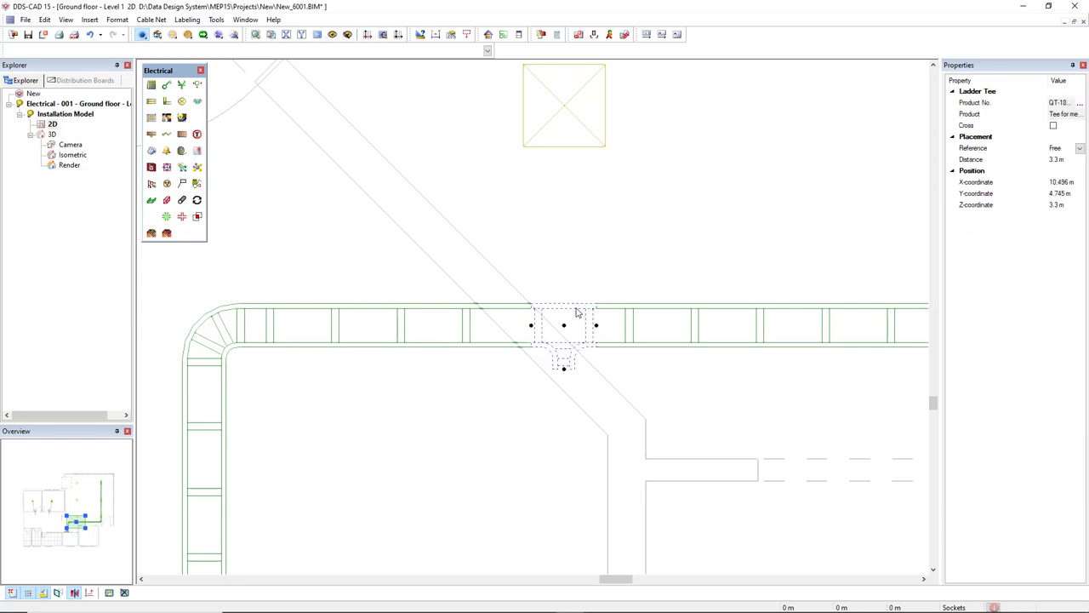
click(639, 280)
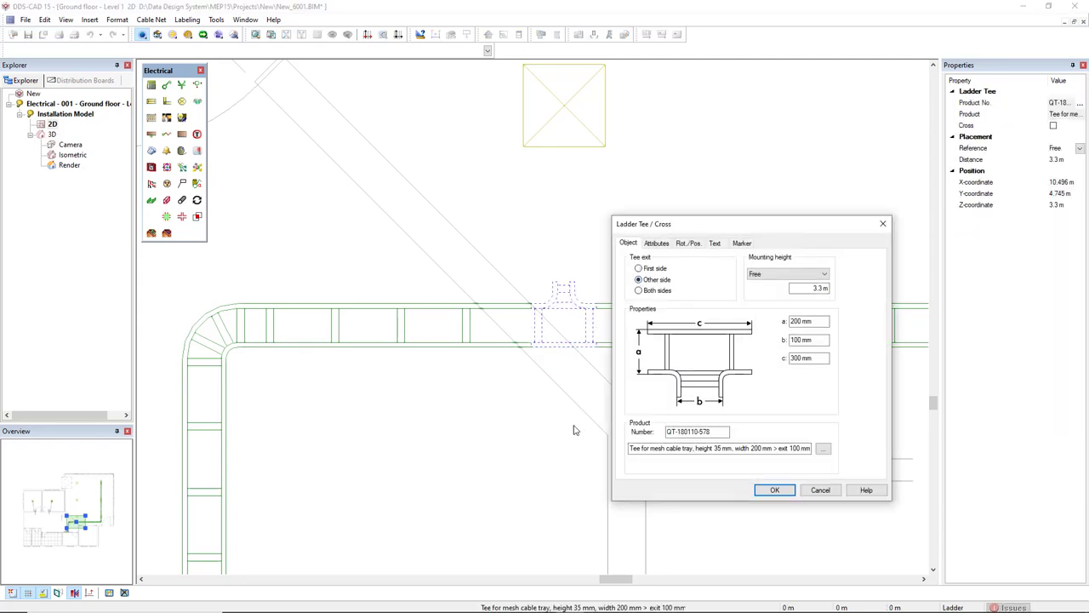
click(771, 491)
Draw a 100 mm mesh tray branch north from the tee using Repeat 'Ladder'.
right_click(463, 430)
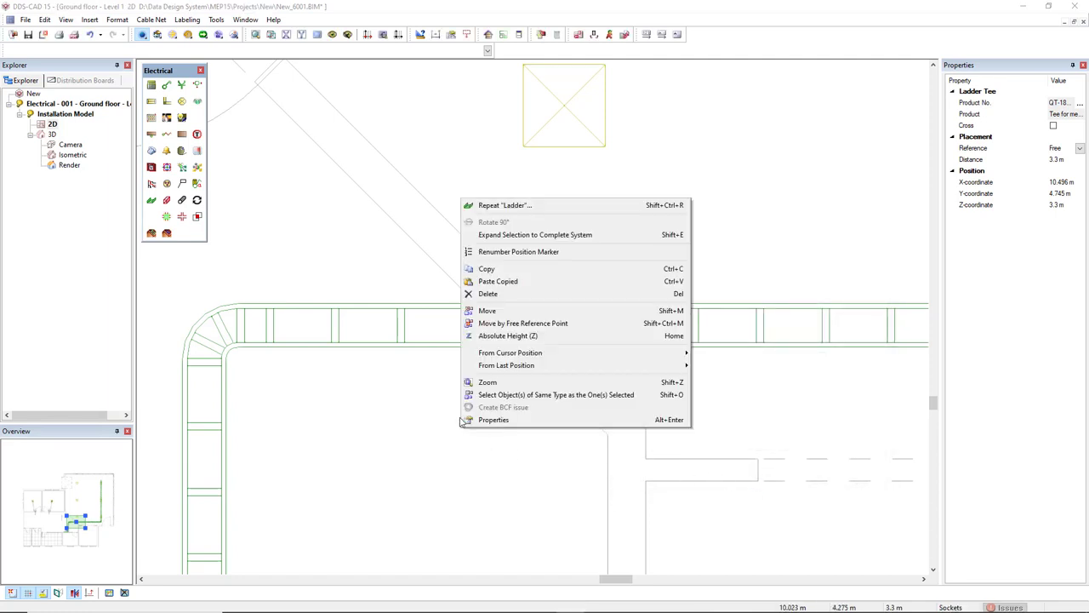
click(530, 205)
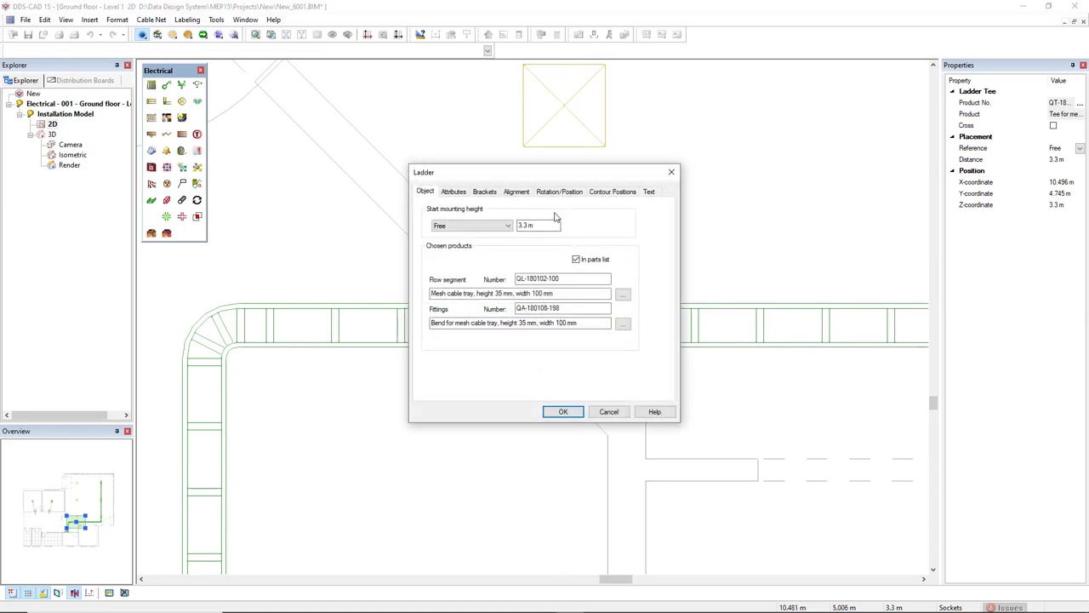
click(562, 412)
scroll(533, 188, down, 3)
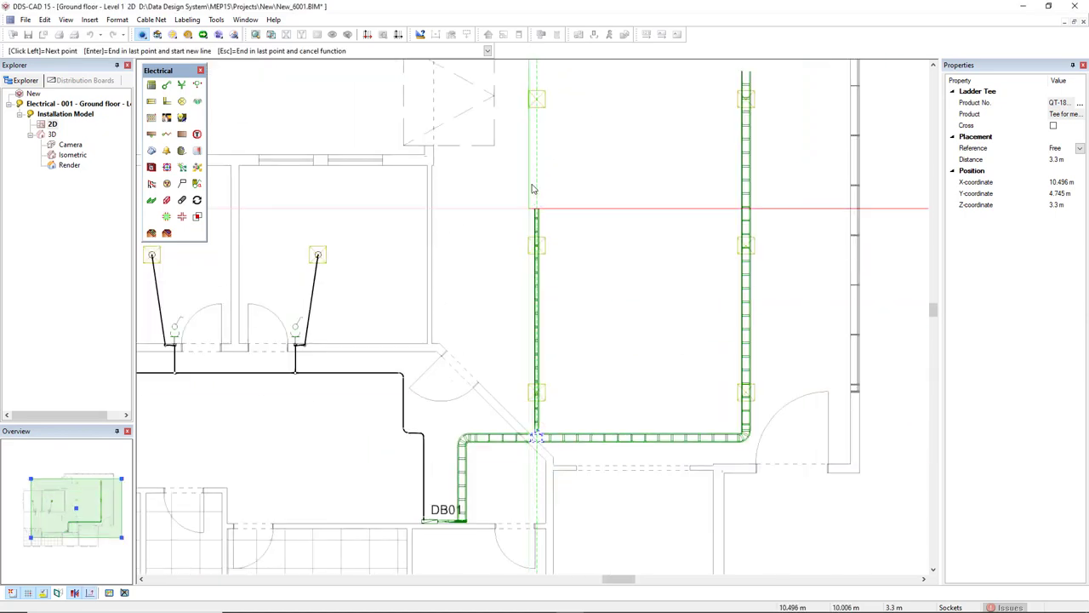
scroll(533, 188, up, 5)
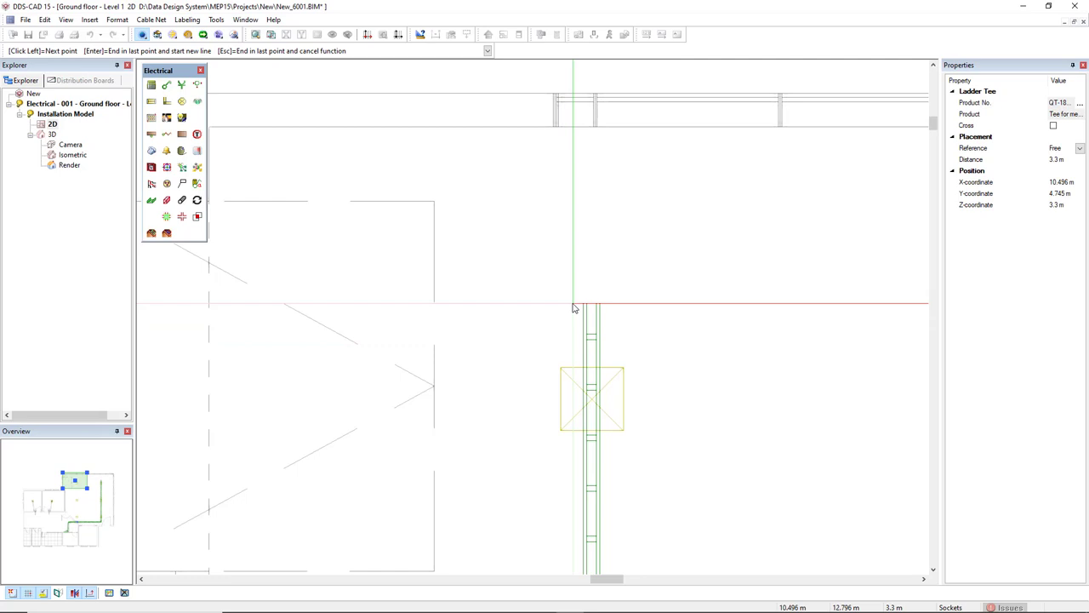
key(Escape)
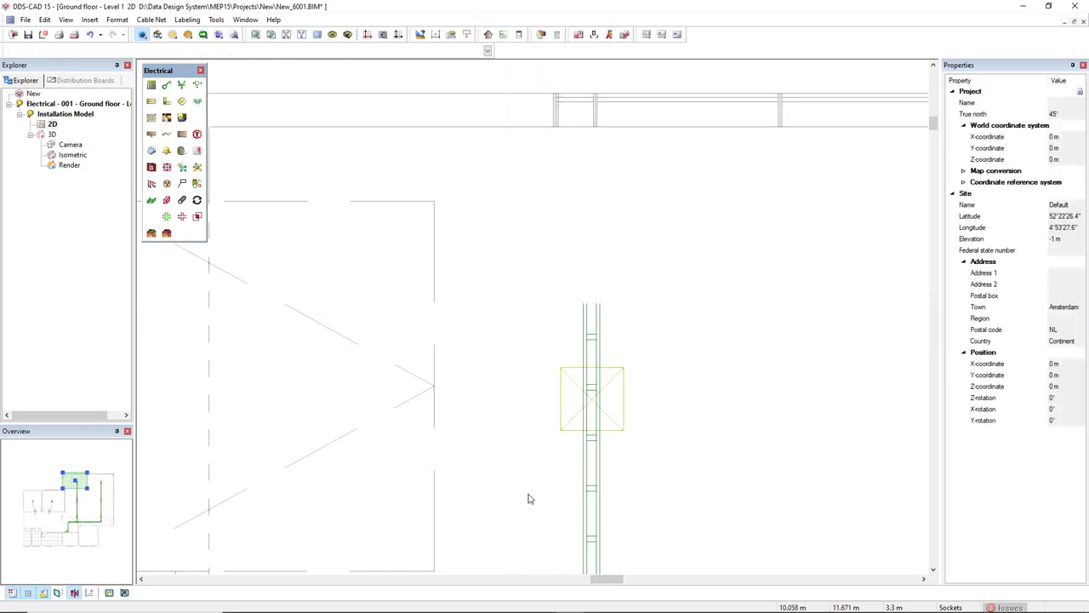
scroll(576, 268, down, 3)
scroll(608, 406, up, 3)
scroll(594, 425, up, 4)
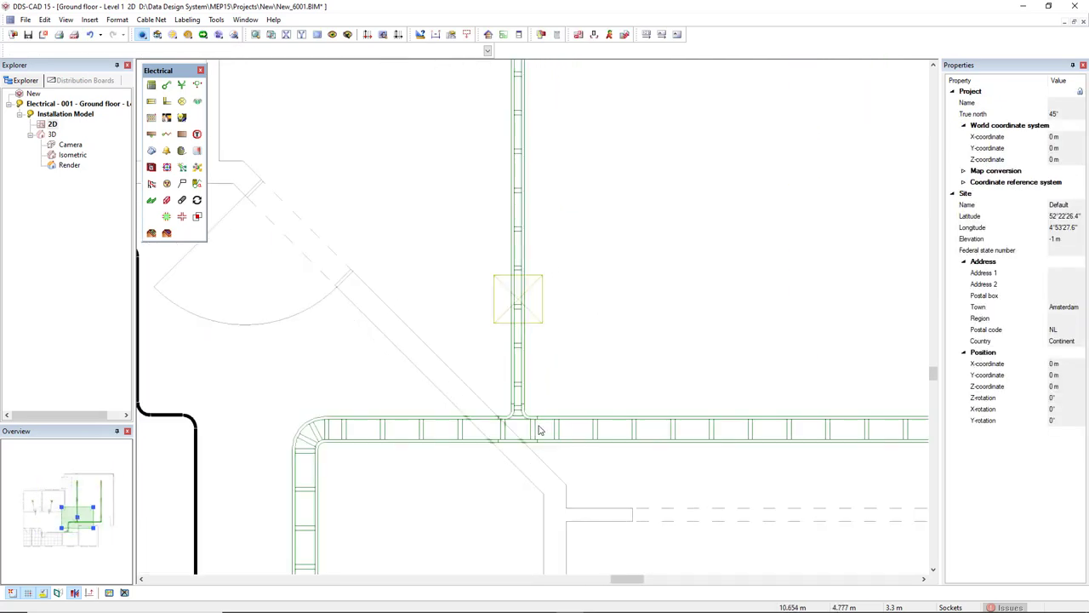
Insert a 100 mm wide reducer into the tray section right of the tee.
click(599, 421)
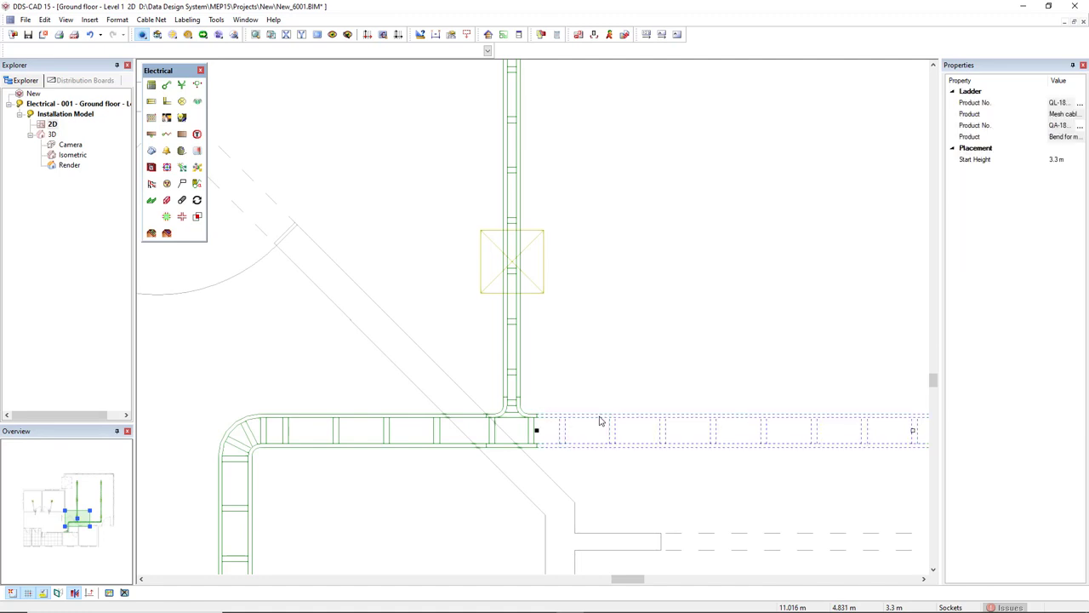
middle_drag(659, 440, 539, 446)
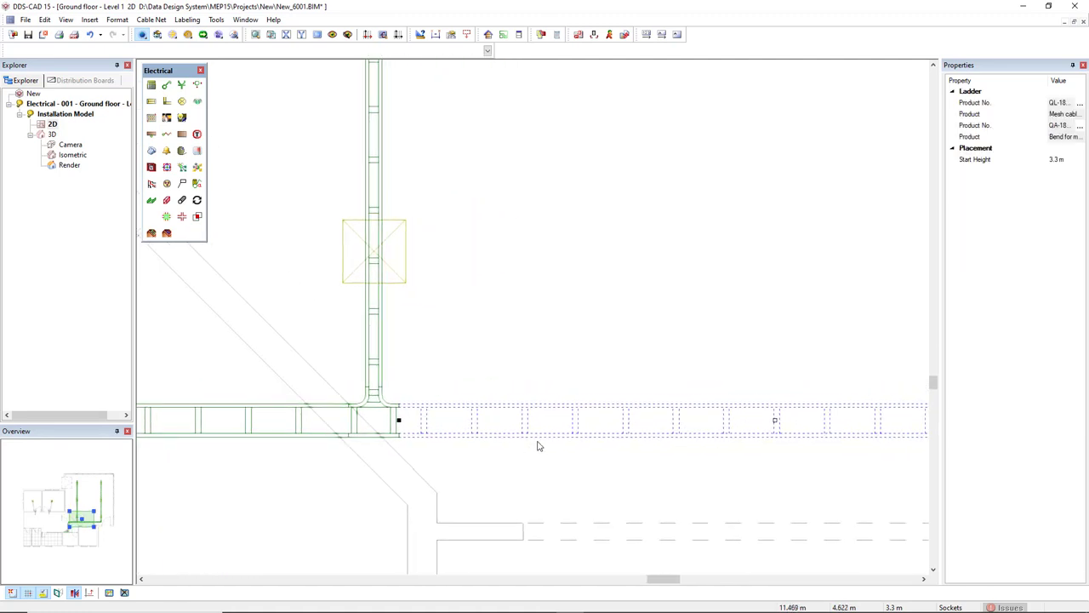
right_click(538, 445)
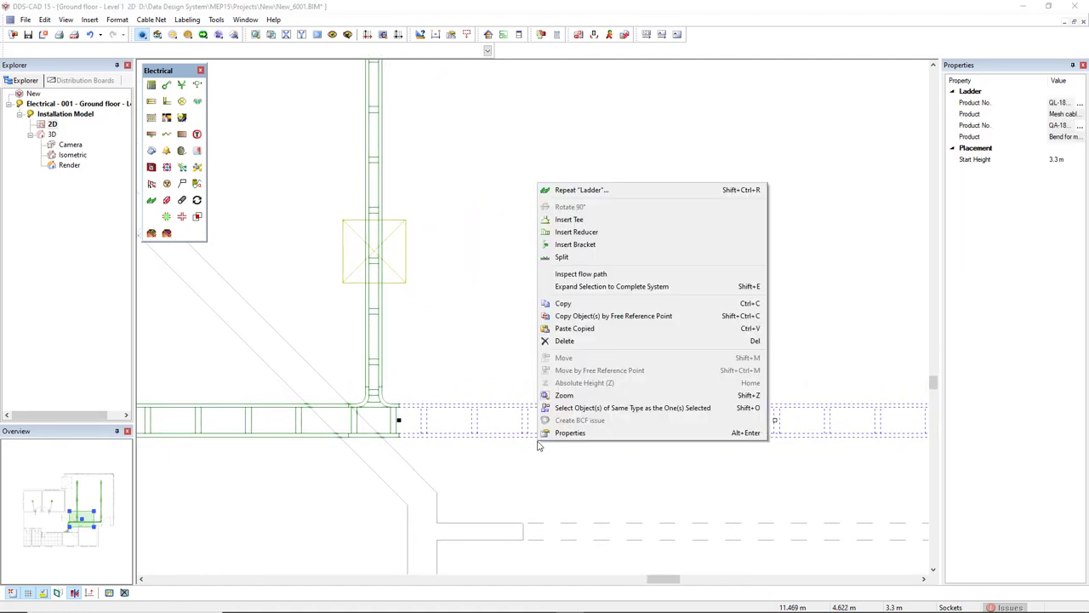
click(593, 234)
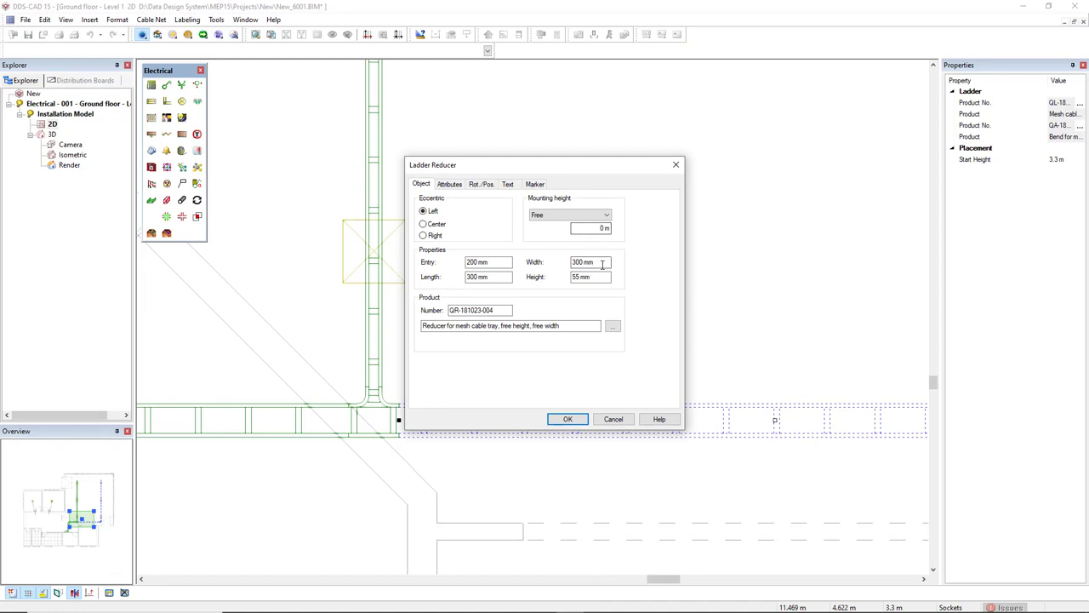
double_click(604, 264)
text(10)
click(567, 419)
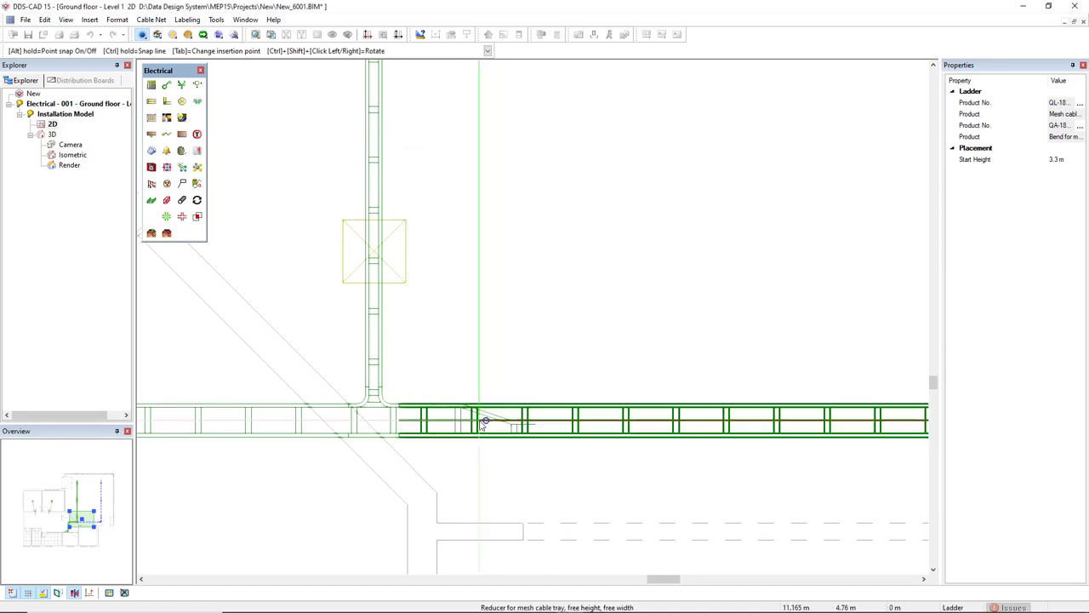
click(479, 420)
scroll(536, 502, down, 3)
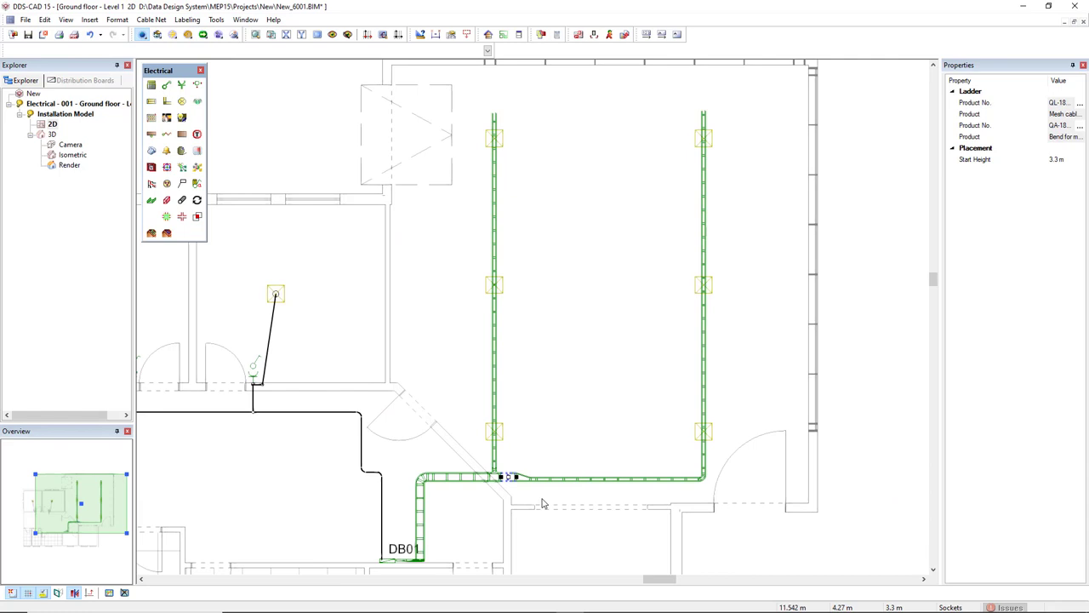
key(Escape)
Move the reducer left next to the tee and set its Eccentric option to Center.
scroll(519, 494, up, 6)
click(581, 434)
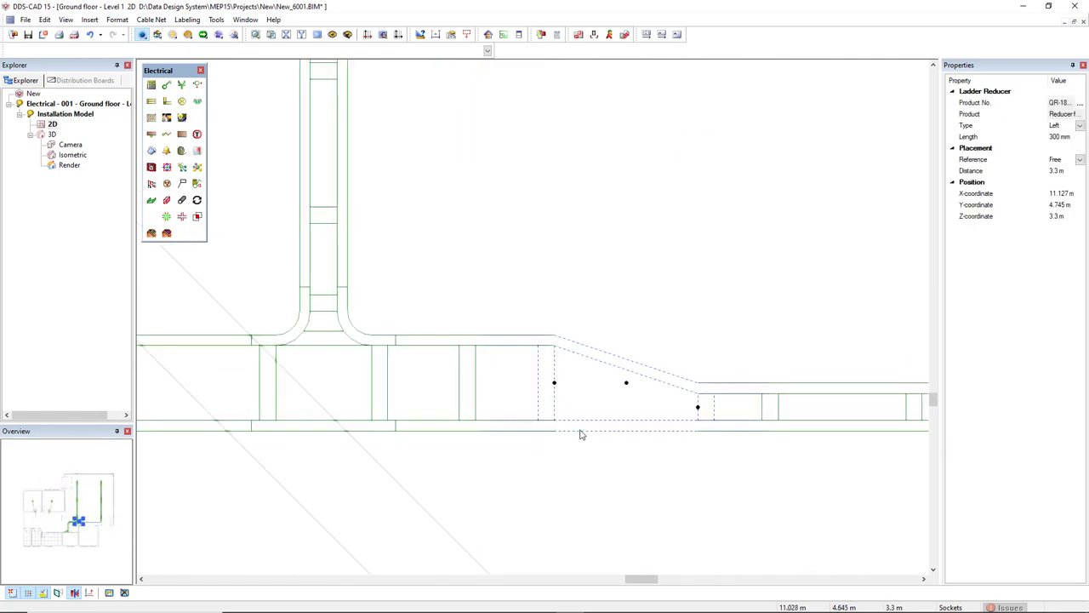
drag(625, 382, 549, 382)
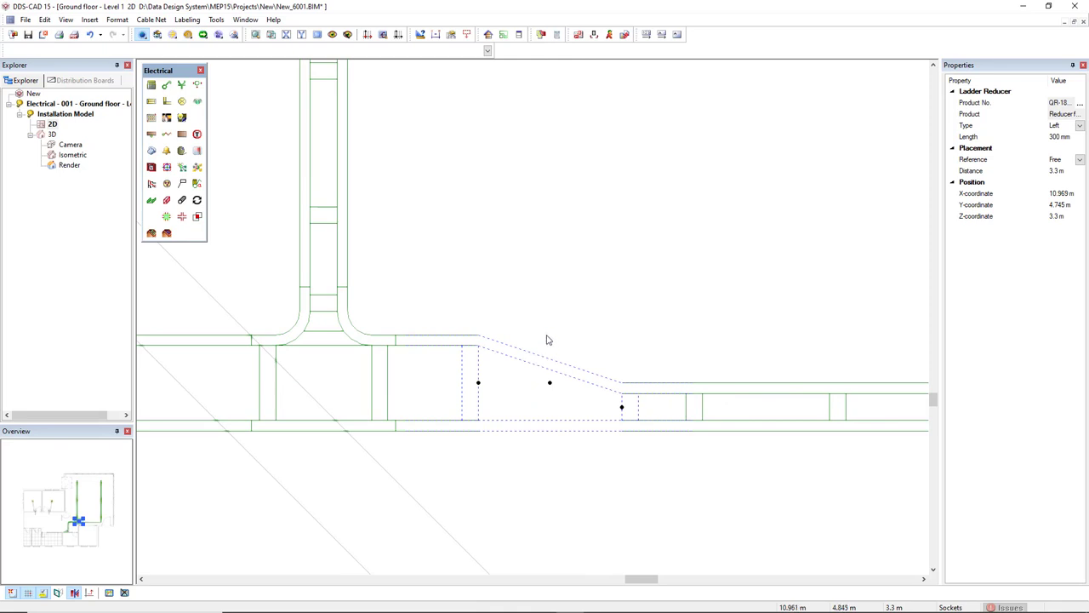
double_click(536, 354)
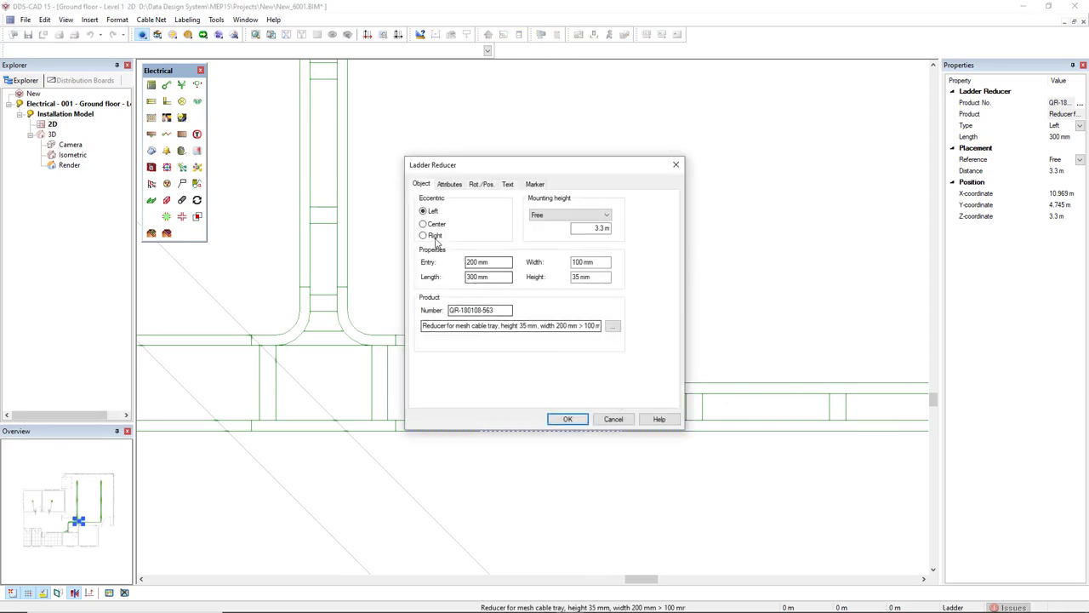
drag(482, 164, 473, 62)
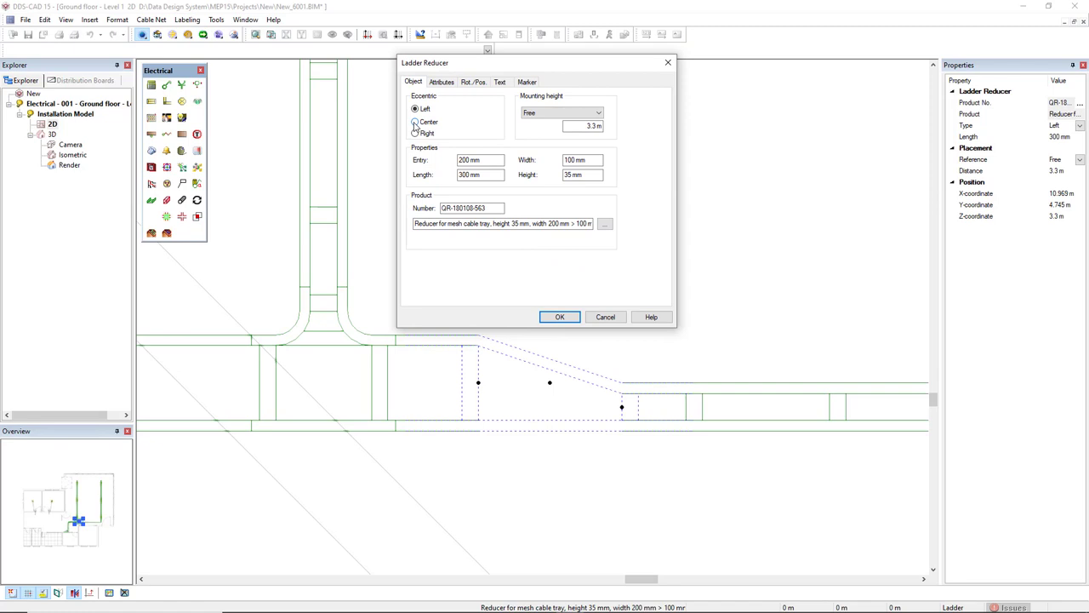
click(415, 121)
click(560, 317)
scroll(557, 506, down, 6)
scroll(570, 529, up, 4)
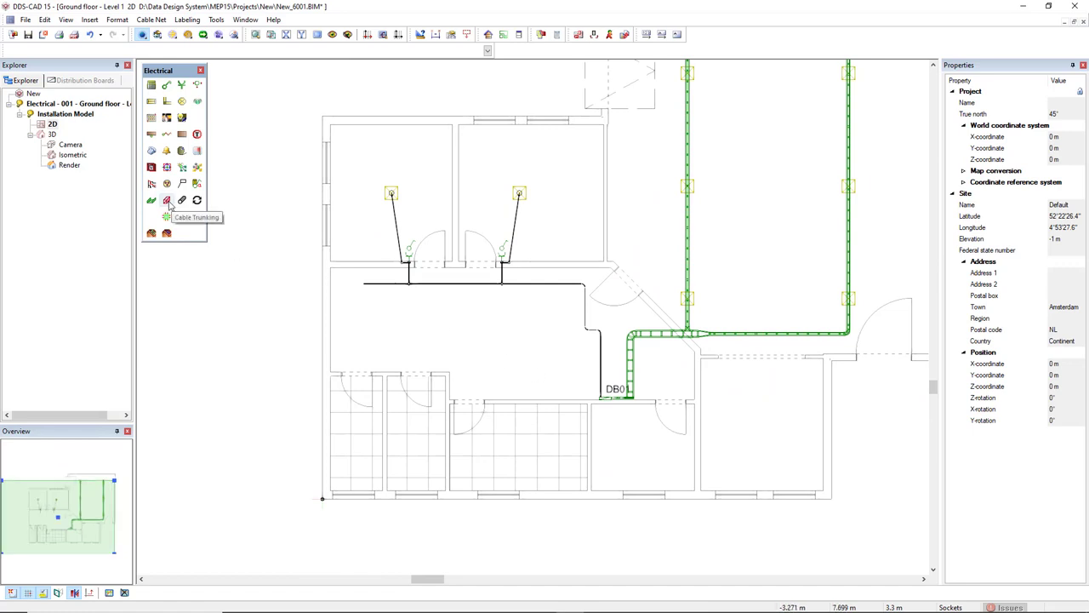
Start left-aligned 70 x 110 mm dado trunking at 0.6 m from the room's top-left corner.
click(167, 201)
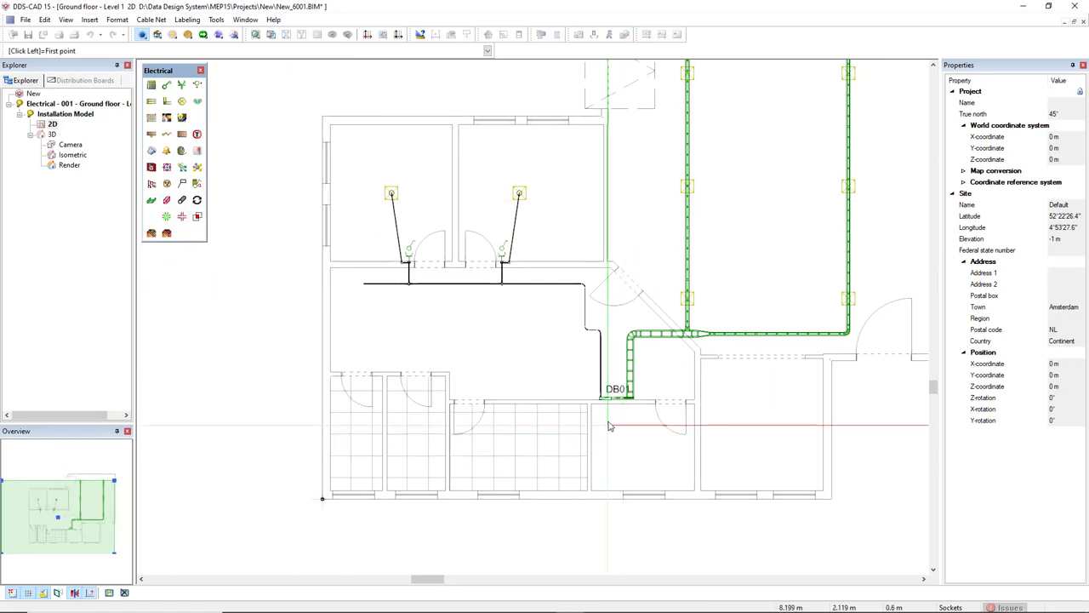
scroll(608, 426, up, 6)
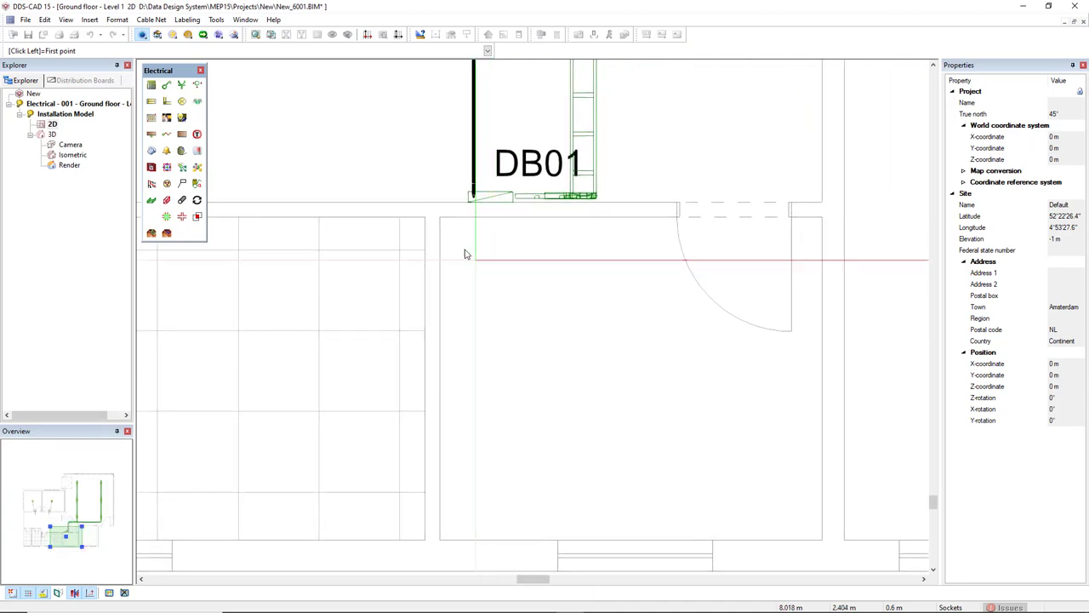
click(440, 218)
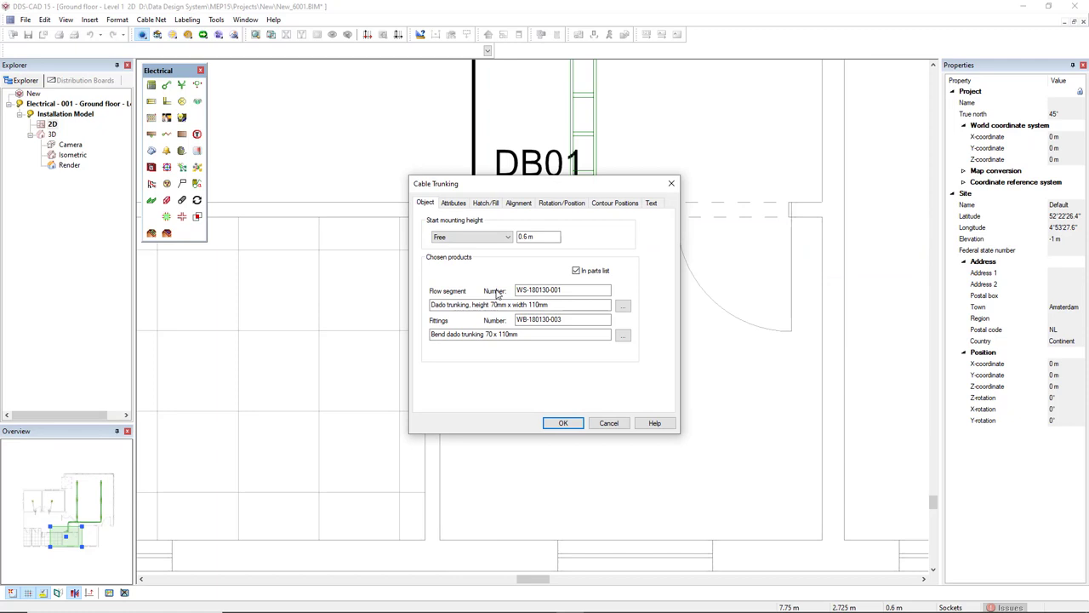
click(444, 304)
click(519, 203)
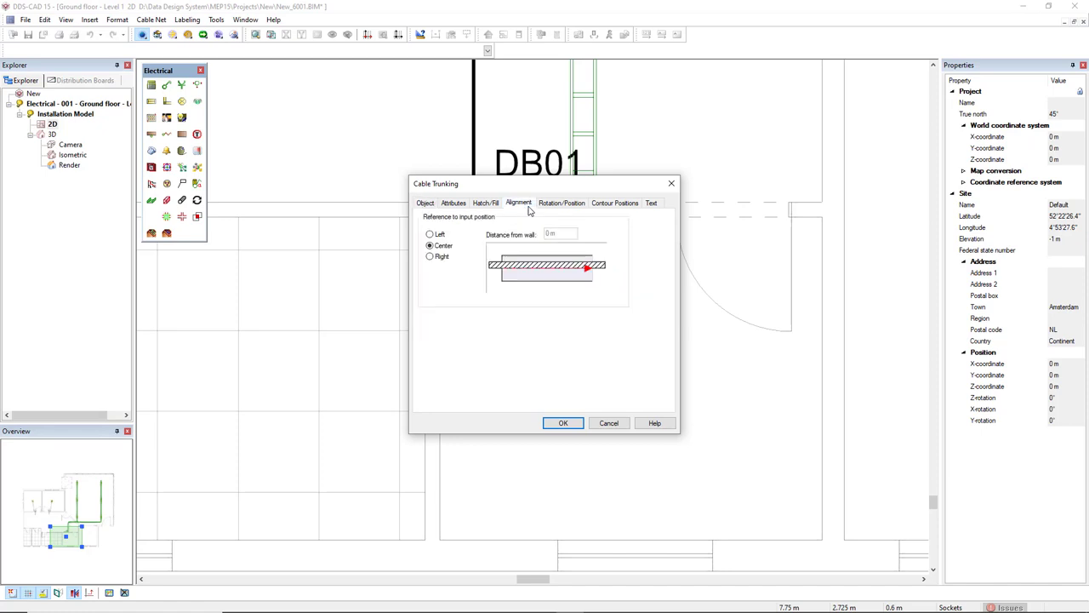
click(430, 235)
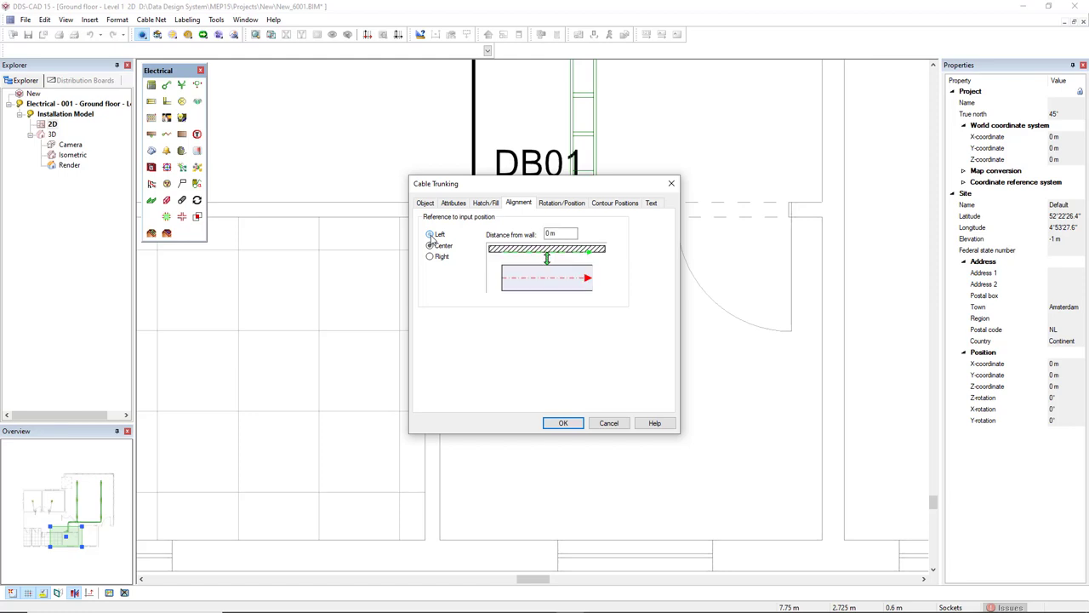
click(563, 423)
Run the trunking down the left wall, along the bottom wall and up the right wall.
click(444, 536)
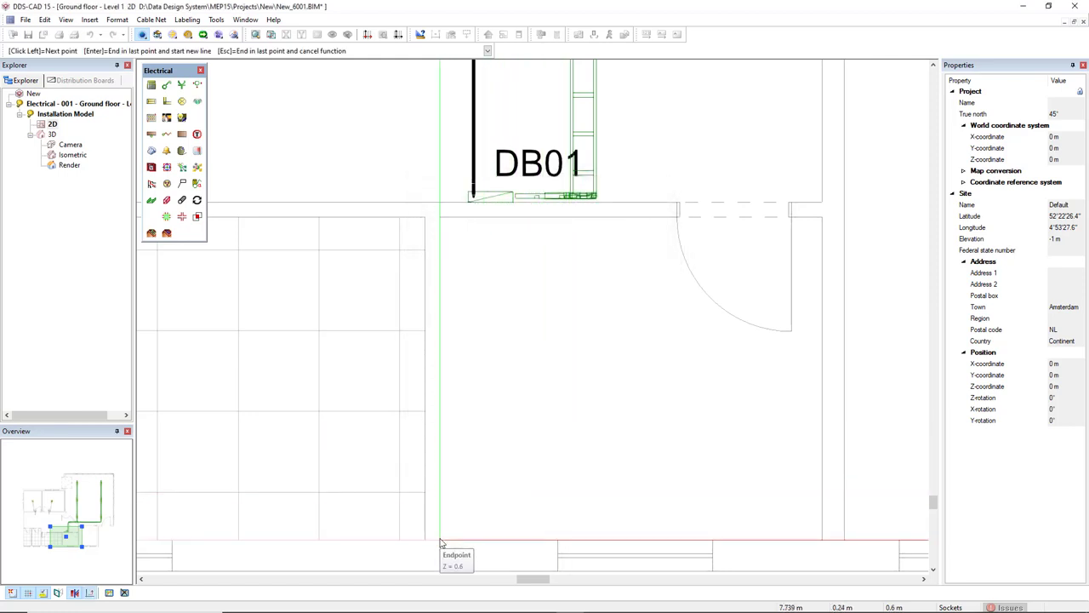
click(820, 536)
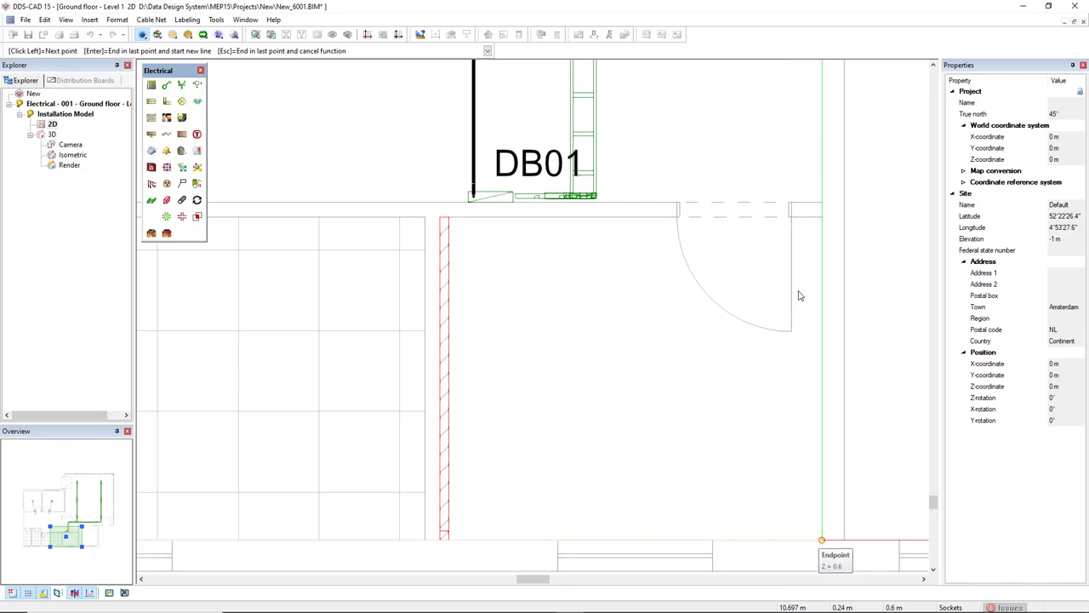
click(820, 227)
key(Escape)
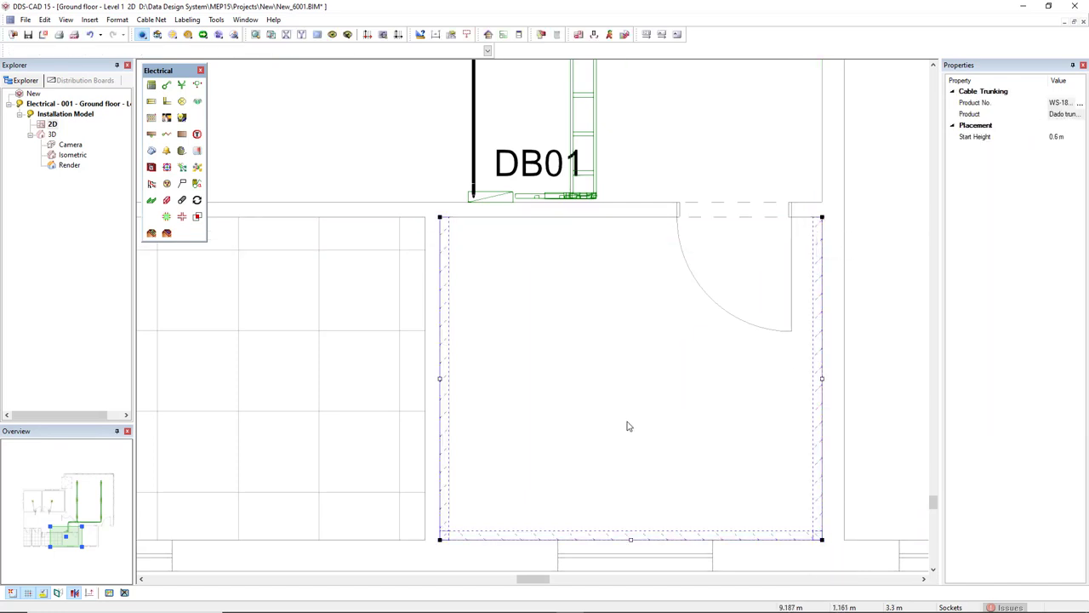
scroll(631, 423, down, 3)
middle_drag(631, 422, 704, 477)
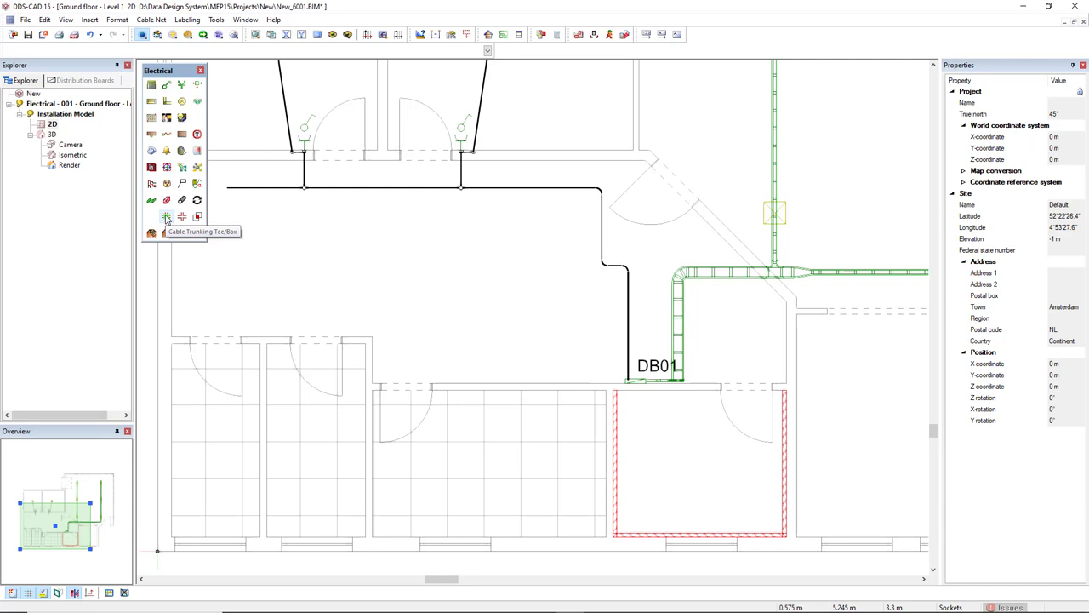
click(166, 218)
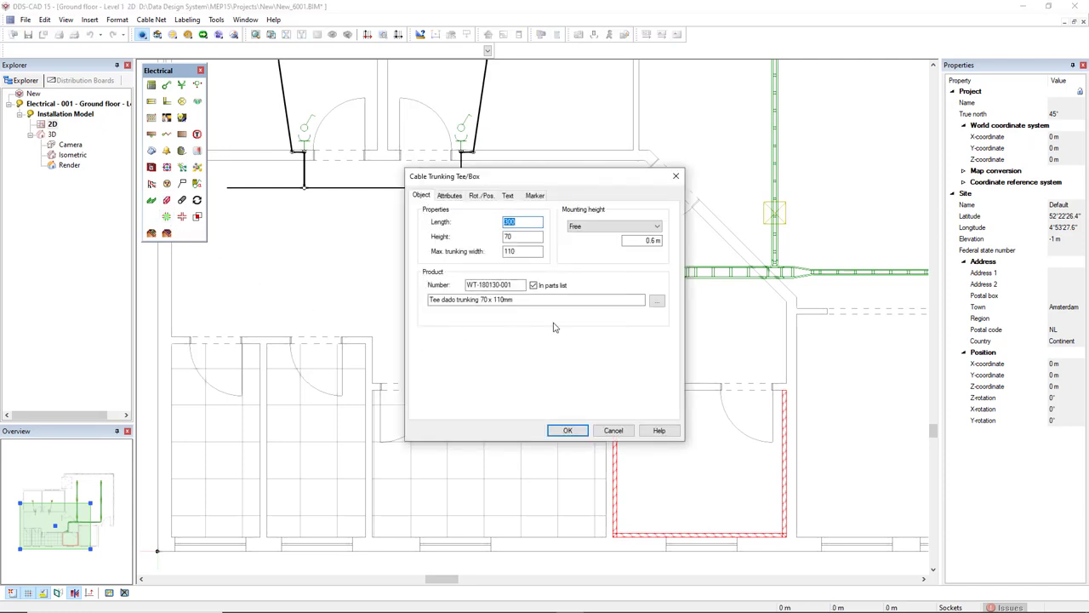
click(659, 303)
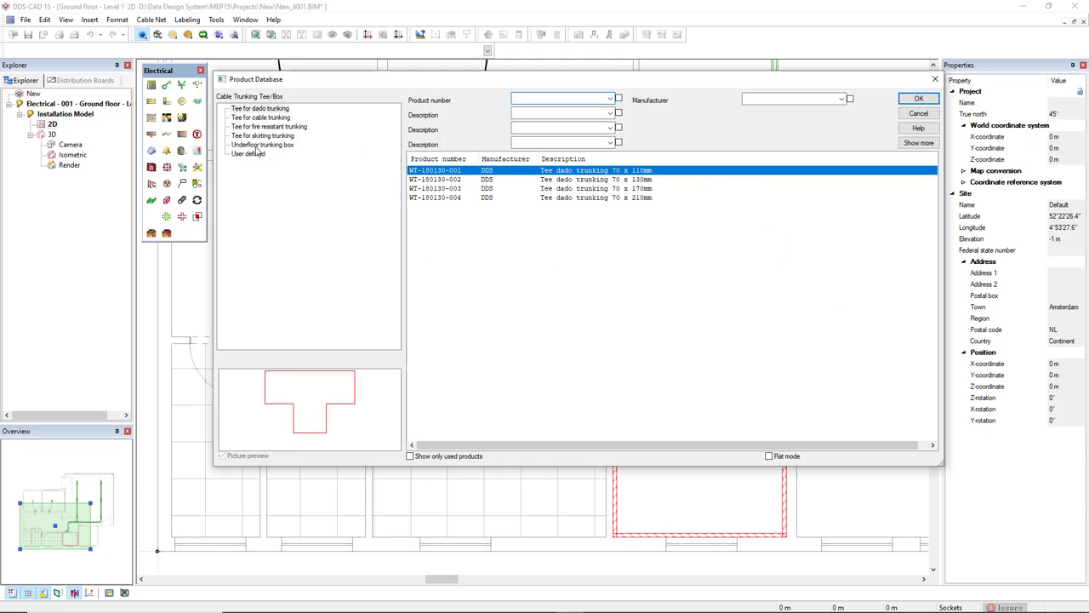
click(256, 147)
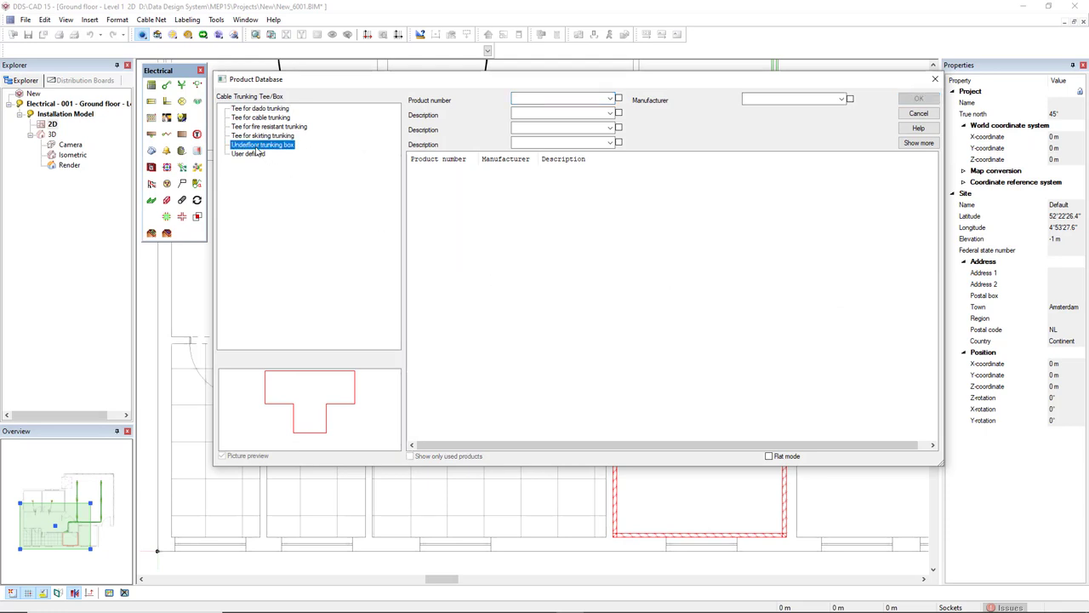
click(922, 144)
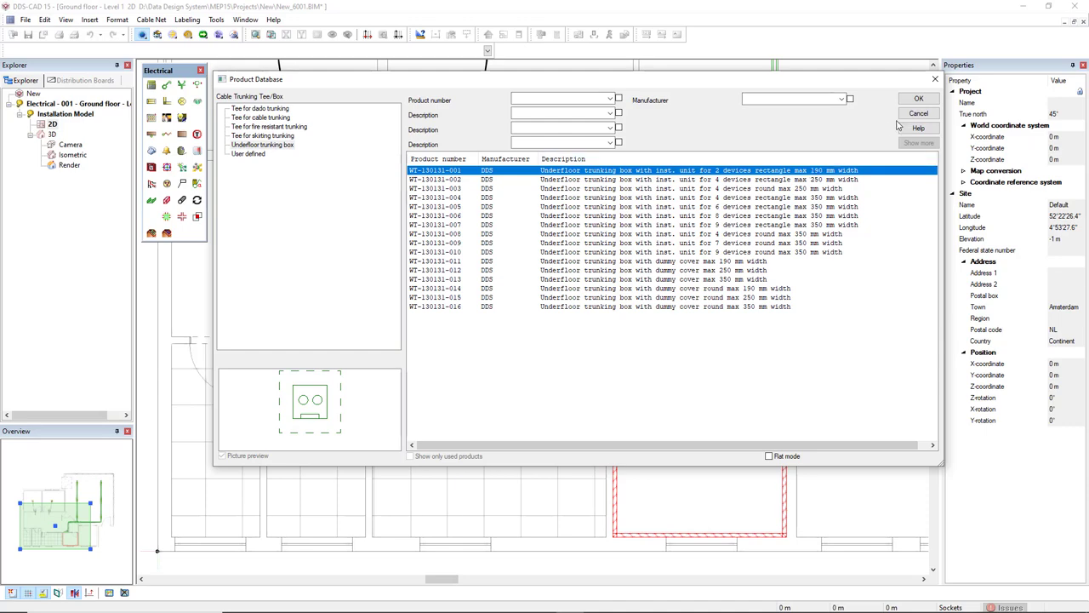
click(918, 99)
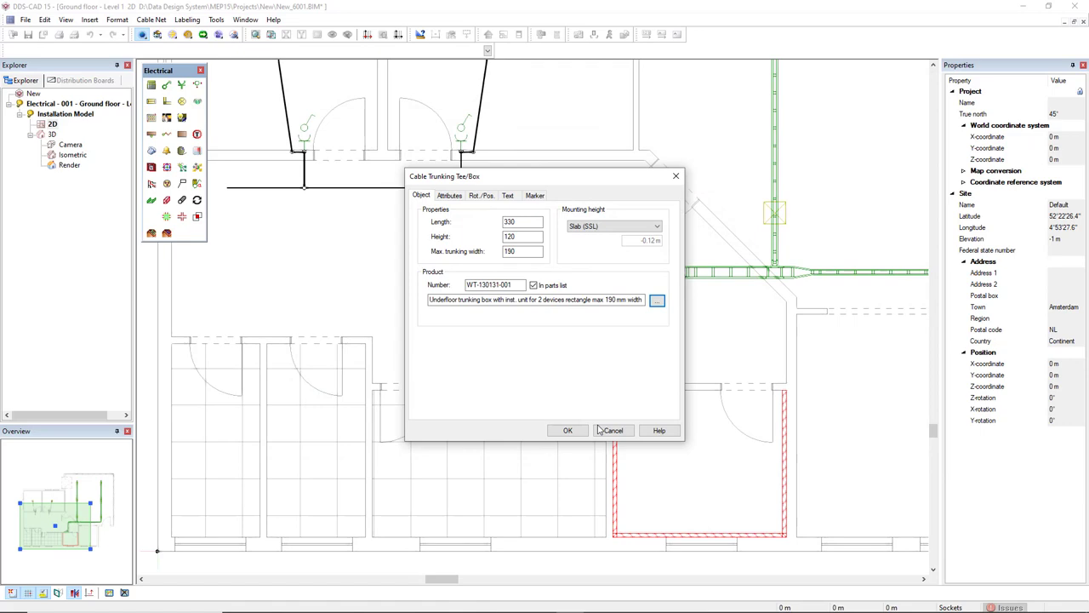
click(568, 430)
scroll(620, 375, up, 5)
Place an underfloor box beside DB01, then further boxes 5 m away in the rooms above.
middle_drag(621, 375, 545, 295)
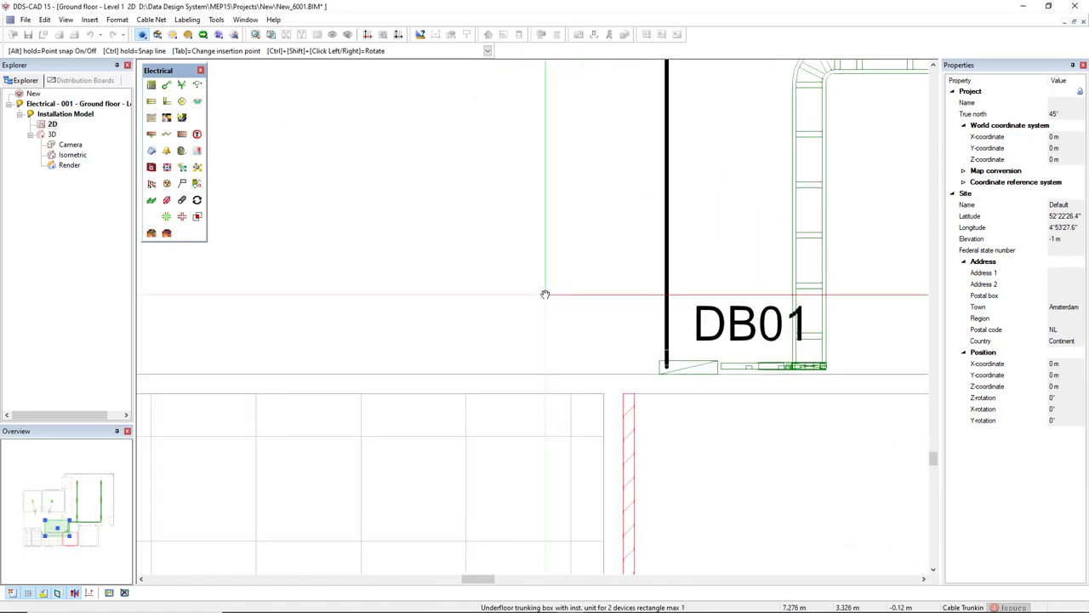
click(591, 332)
scroll(378, 460, down, 3)
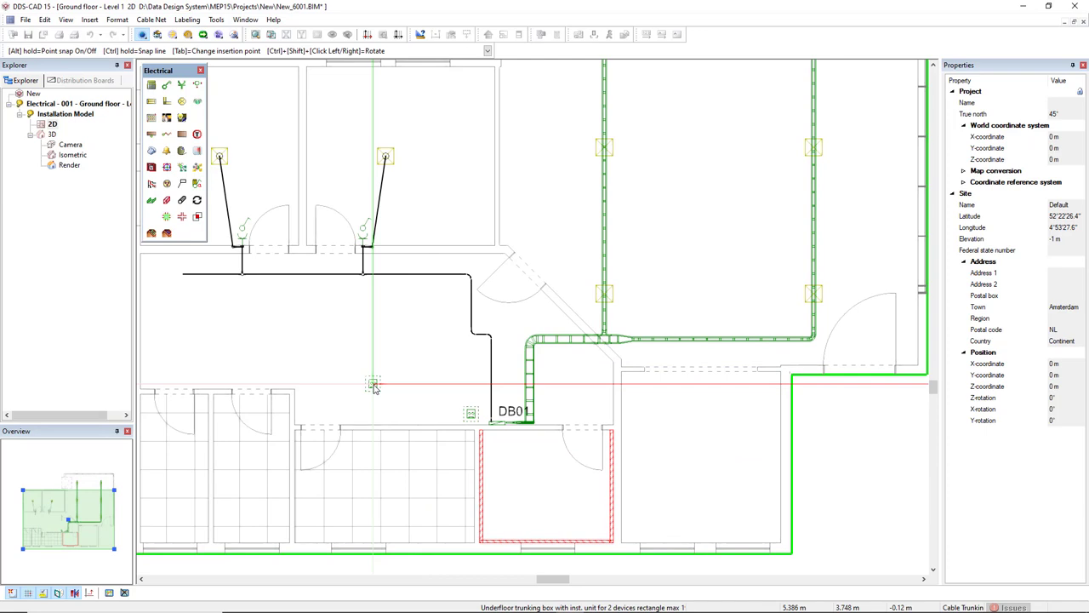
click(374, 385)
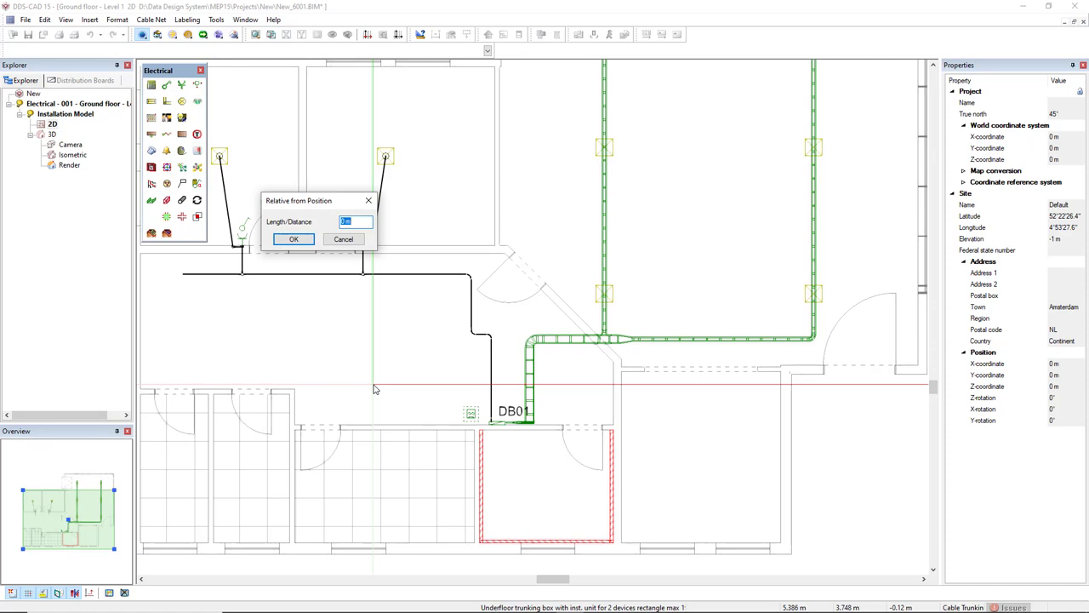
text(5)
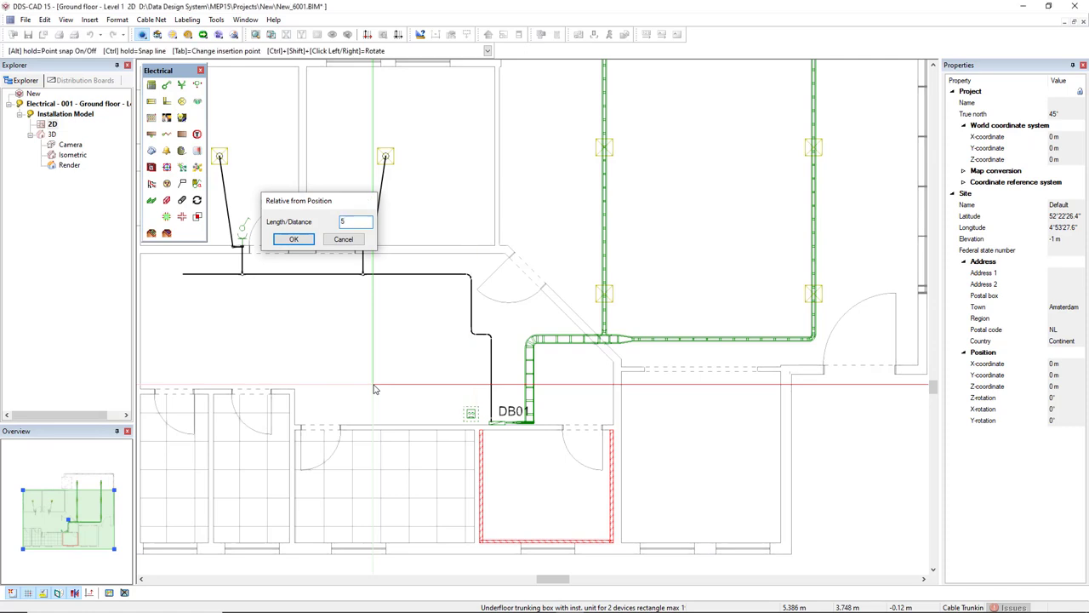
key(Return)
key(Return)
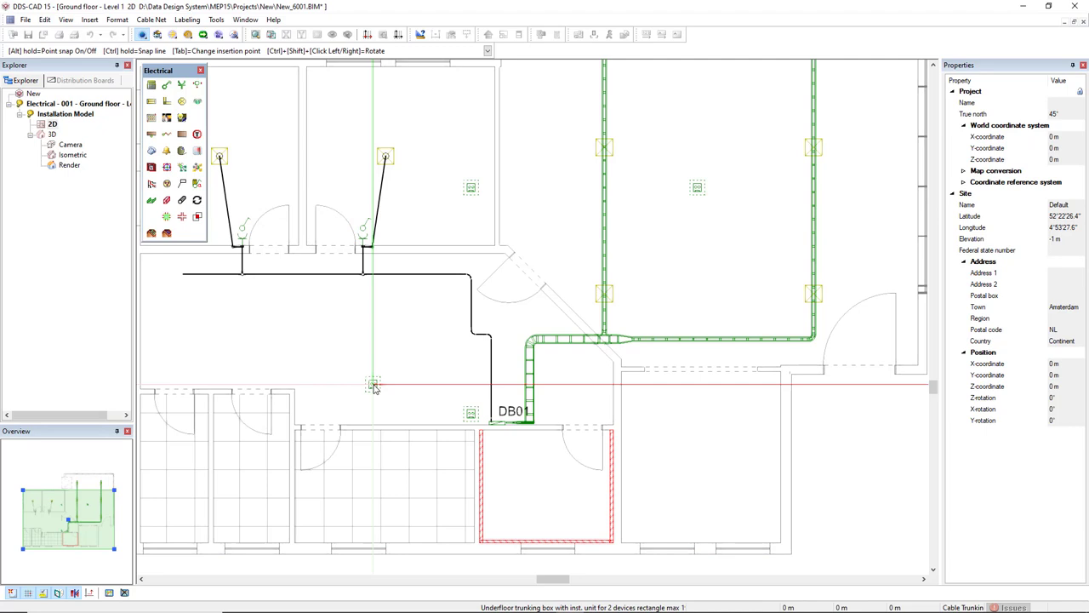
key(Escape)
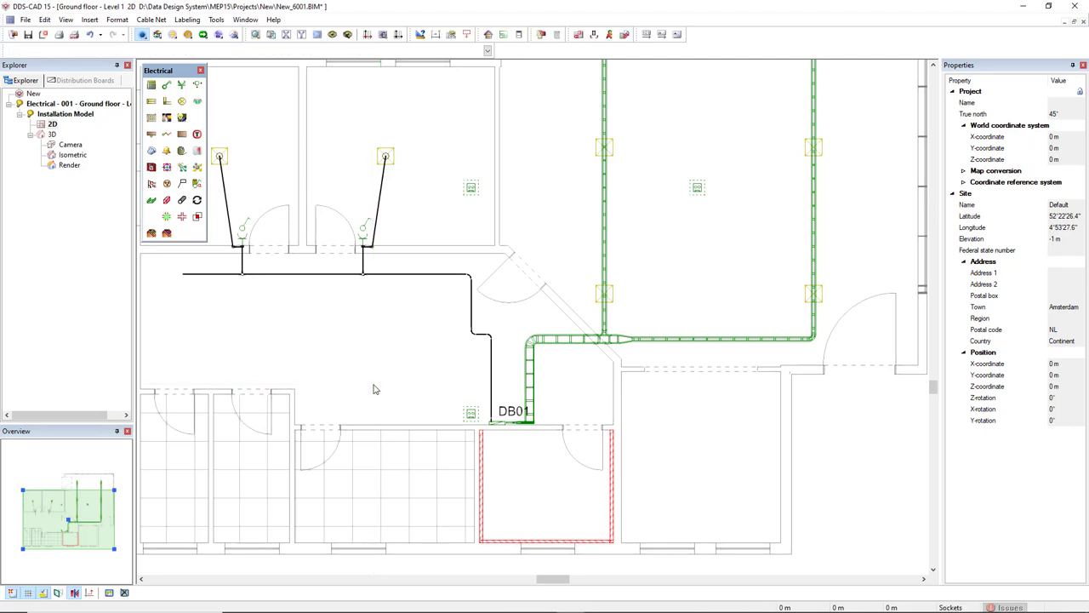
click(167, 201)
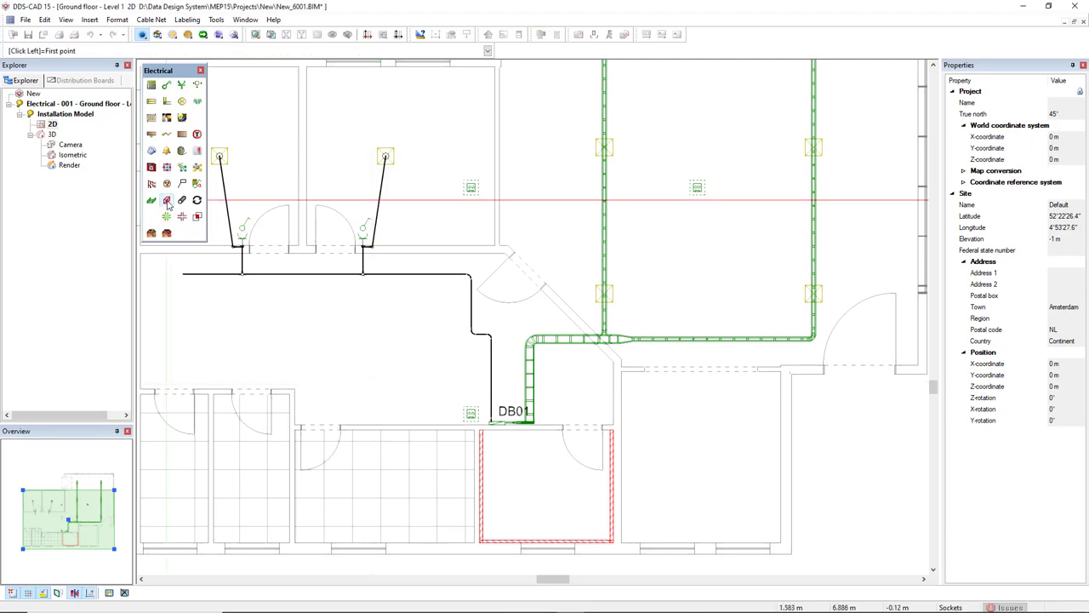
right_click(310, 346)
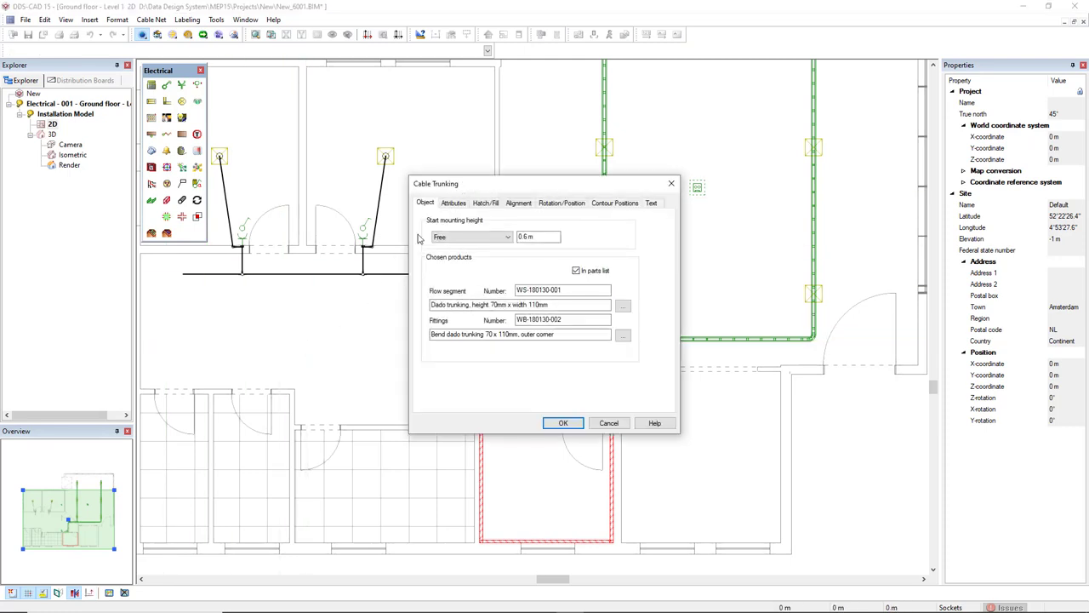
click(624, 307)
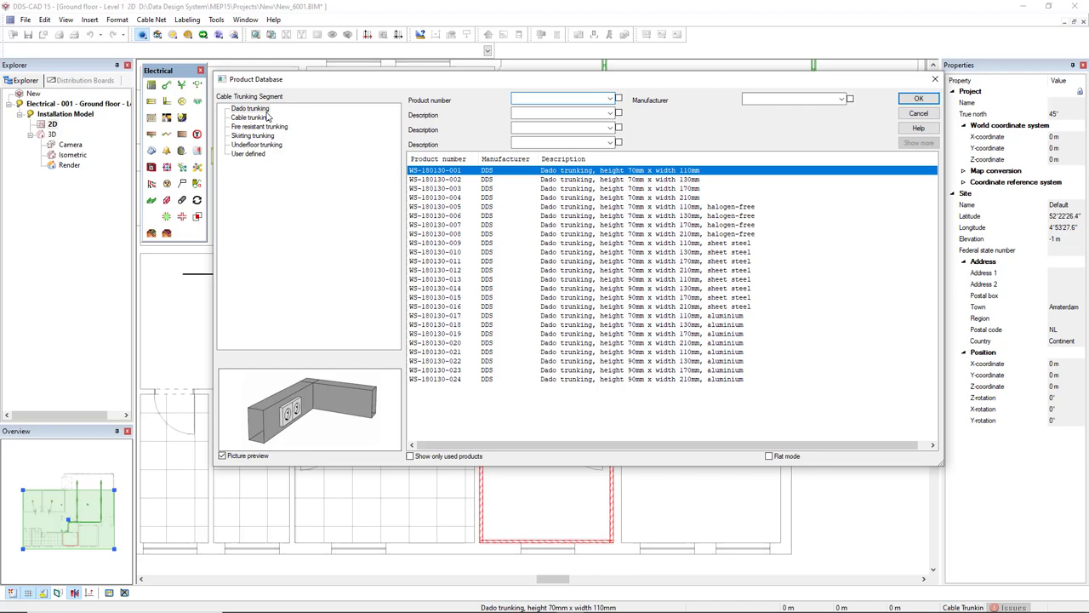
click(258, 147)
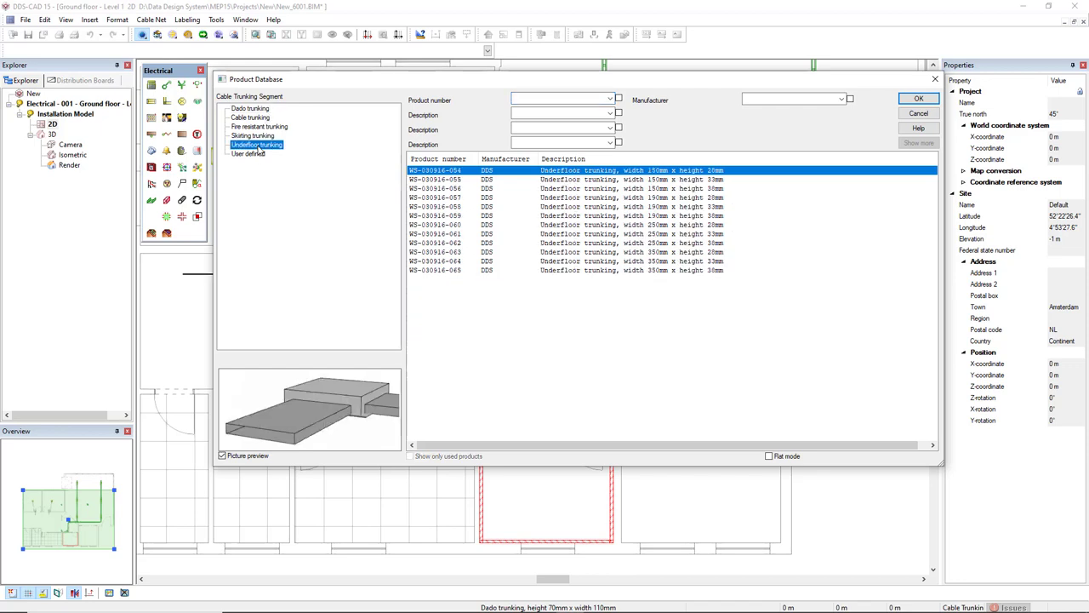
click(667, 199)
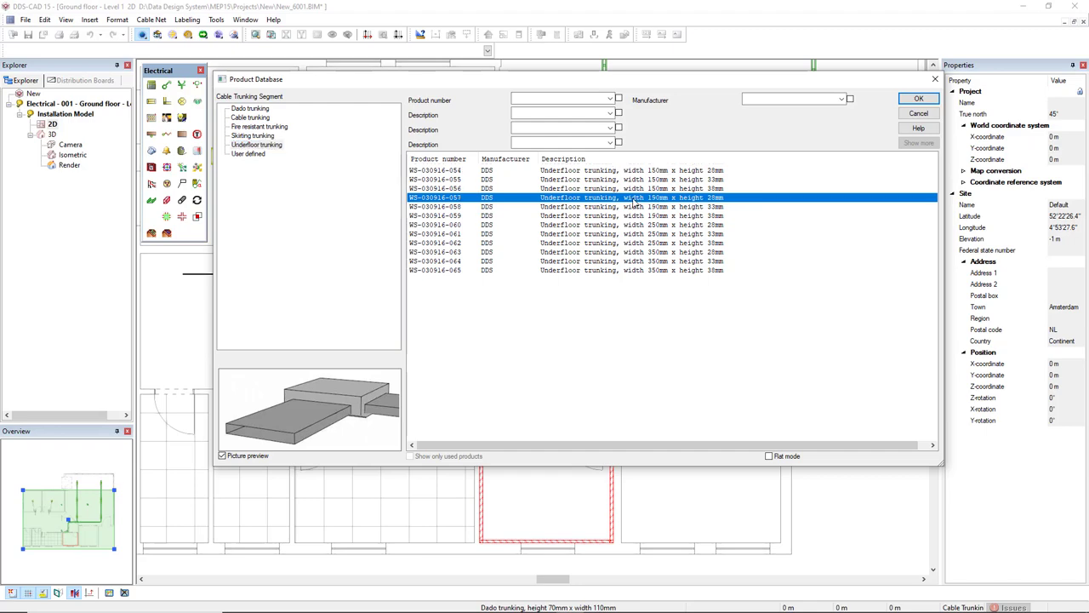
click(911, 100)
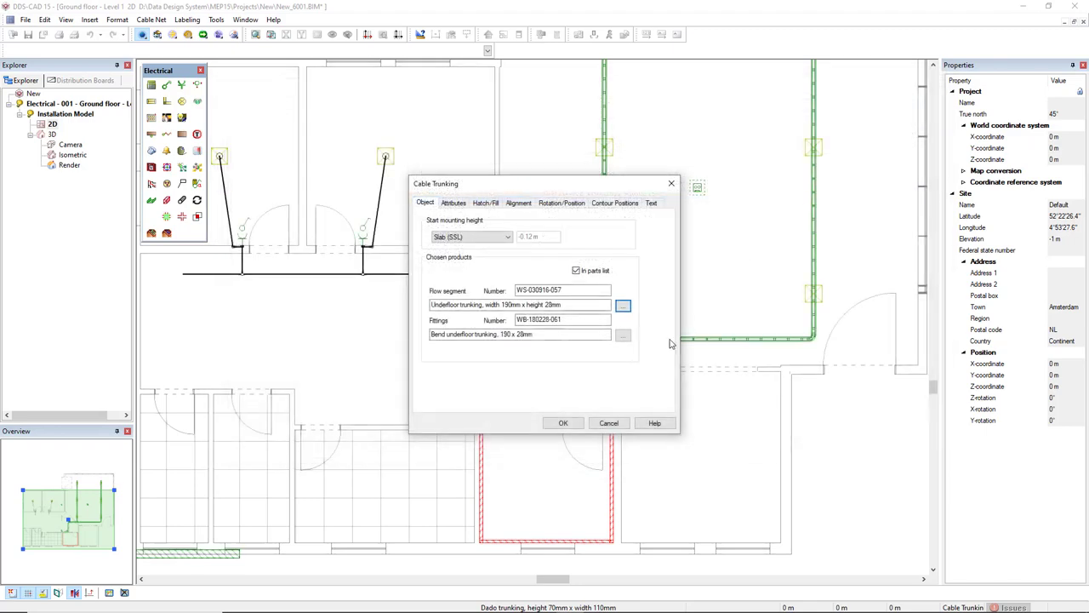
click(565, 423)
scroll(553, 383, up, 6)
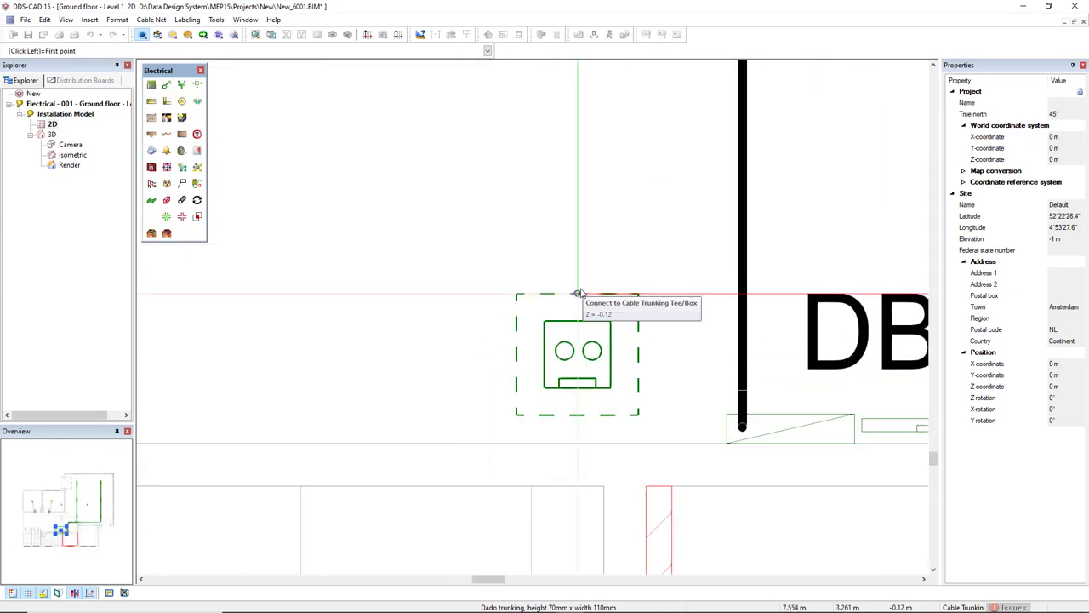
Run the trunking from the box beside DB01 north to the upper box, then east to the right-hand box.
click(578, 293)
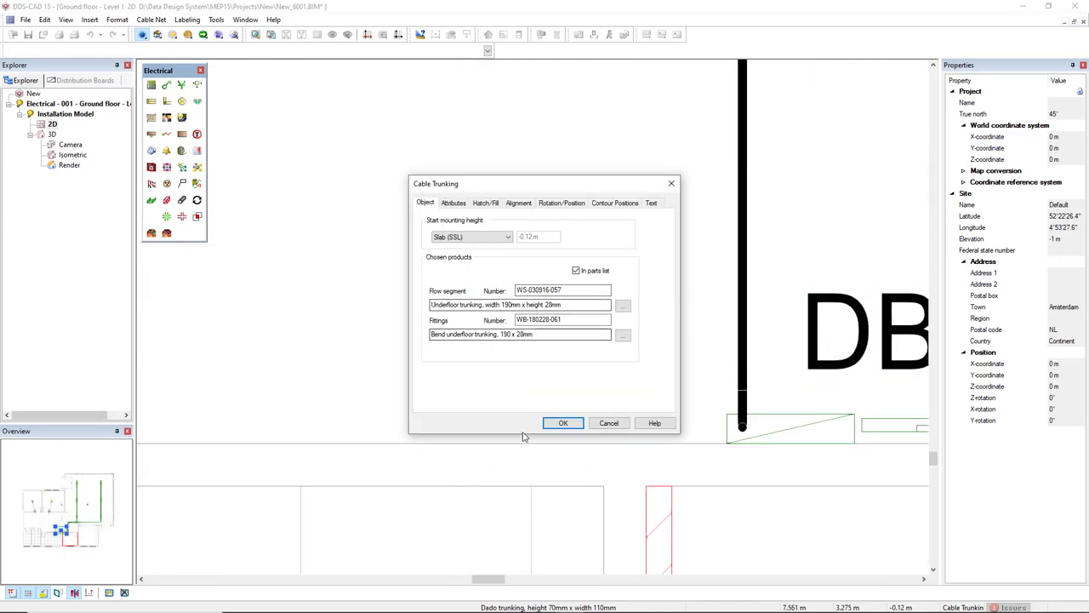
click(564, 423)
scroll(438, 472, down, 5)
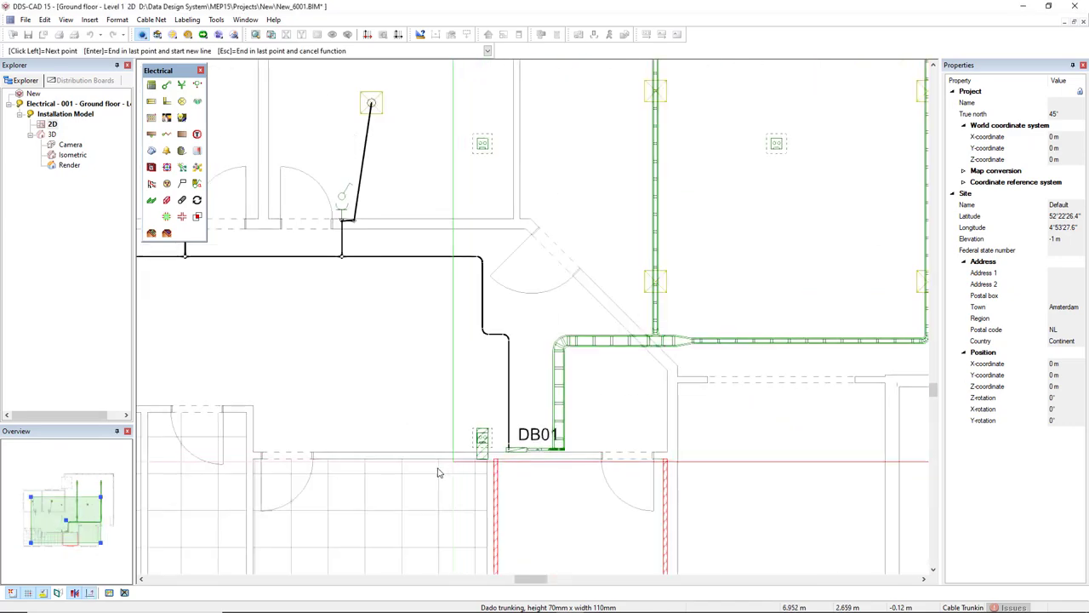
click(482, 146)
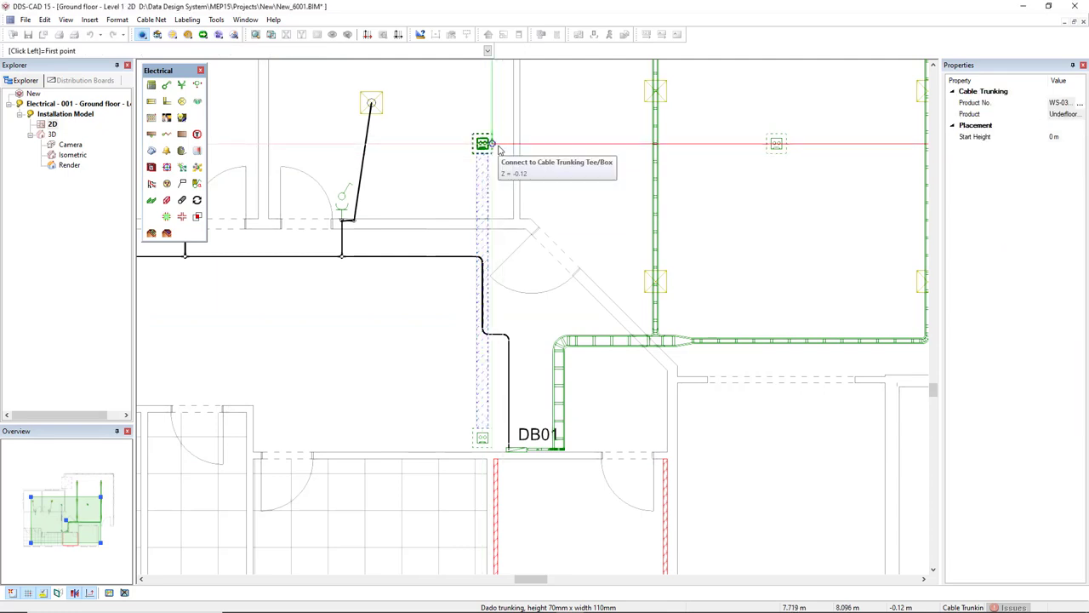
click(483, 144)
click(563, 423)
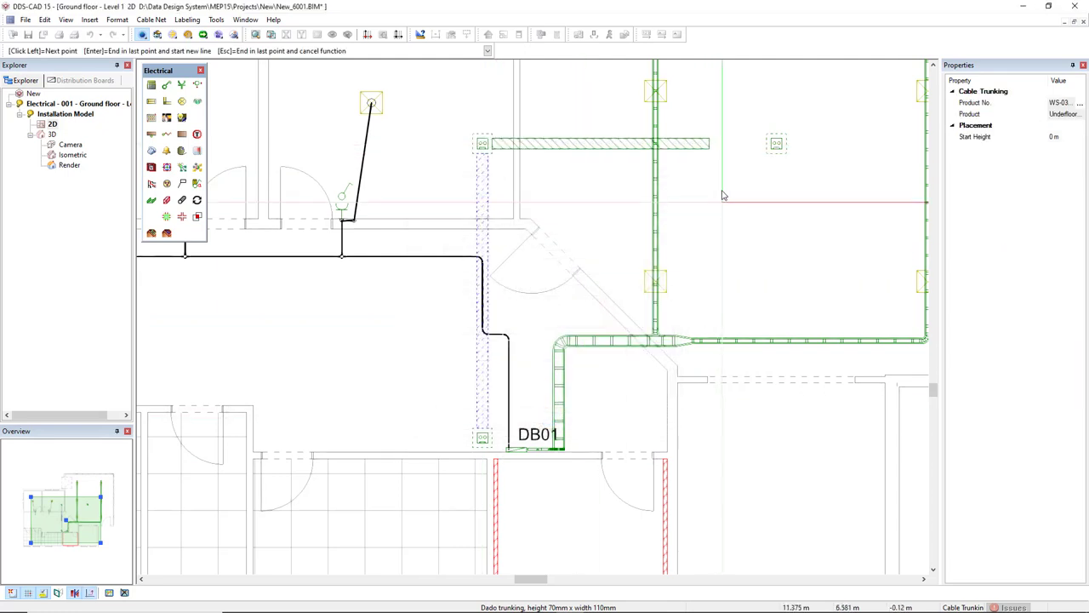
click(766, 145)
key(Escape)
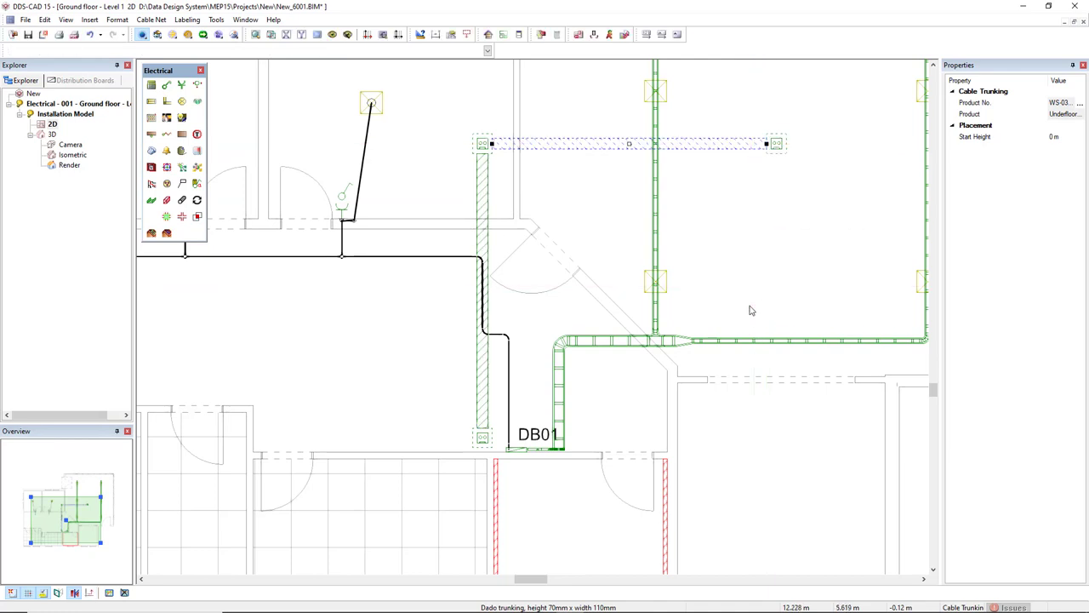
scroll(754, 309, down, 3)
middle_drag(657, 317, 648, 344)
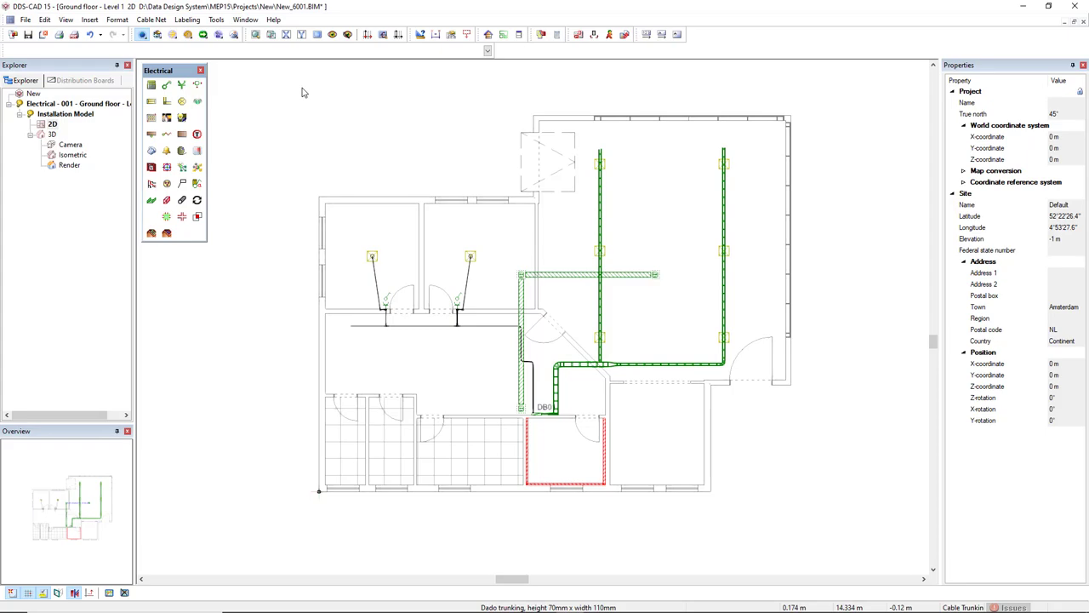
Switch to the 3D Render view, apply Render Hidden Lines, and orbit and zoom around the trays.
click(270, 34)
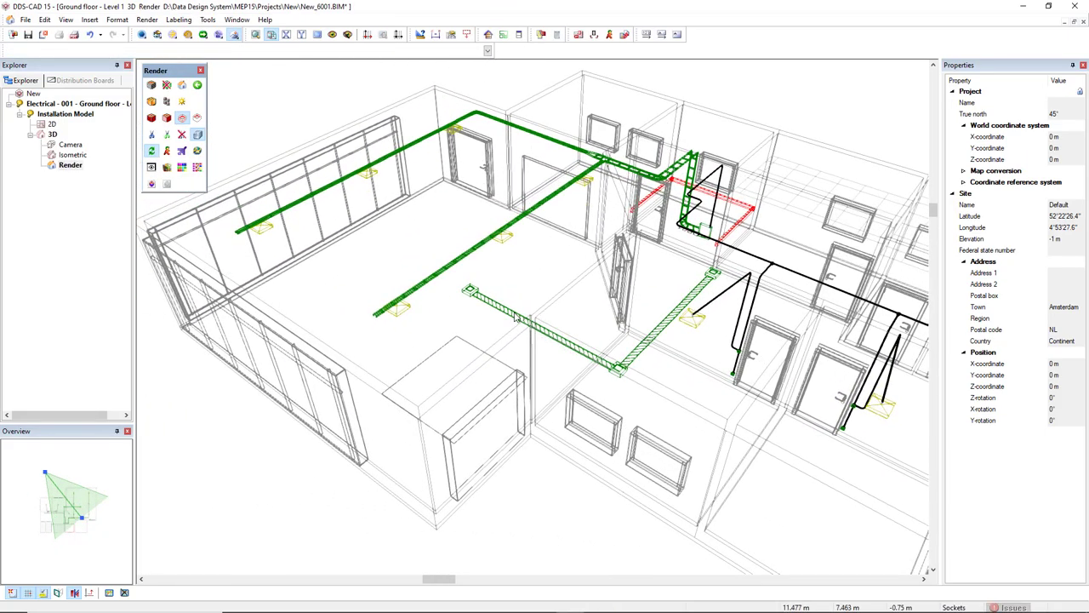
mouse_move(517, 316)
middle_down()
mouse_move(598, 218)
mouse_move(549, 268)
mouse_move(625, 308)
middle_up()
scroll(546, 270, up, 2)
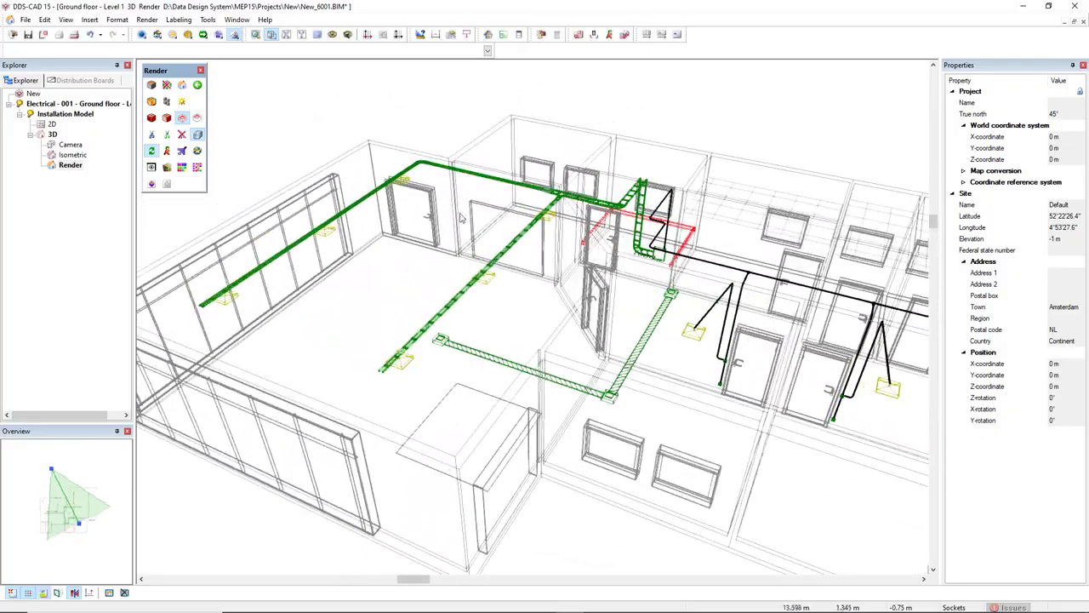
click(198, 120)
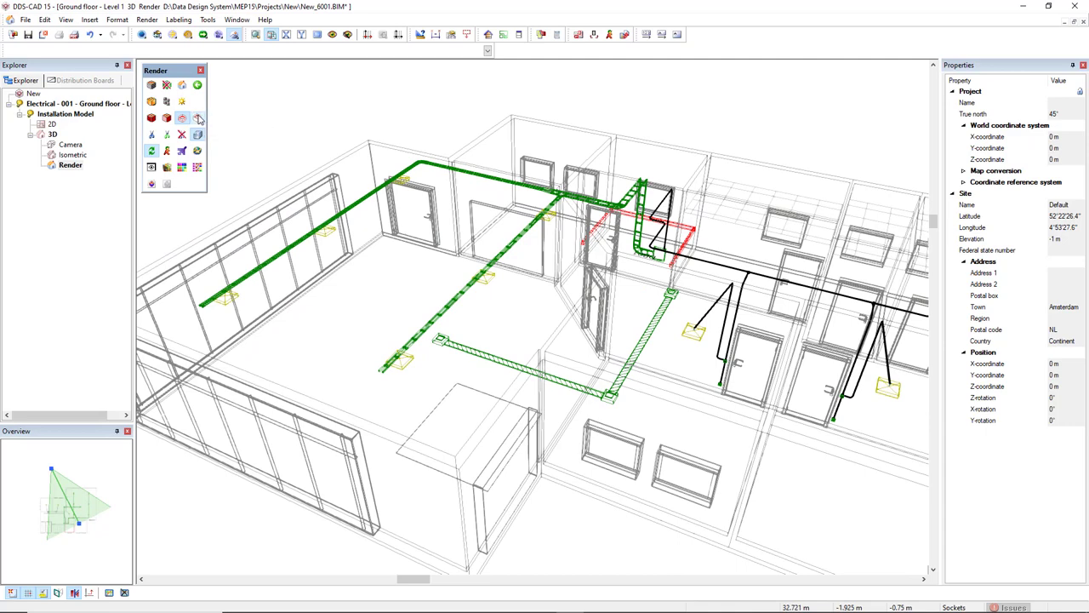
middle_drag(459, 308, 531, 374)
scroll(610, 256, up, 10)
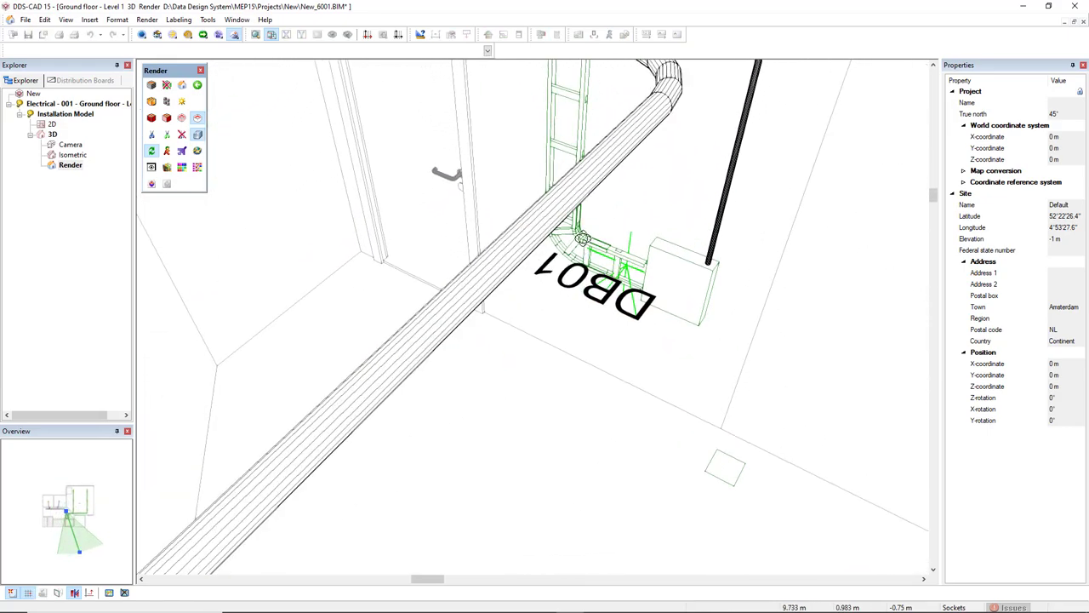
scroll(562, 264, down, 5)
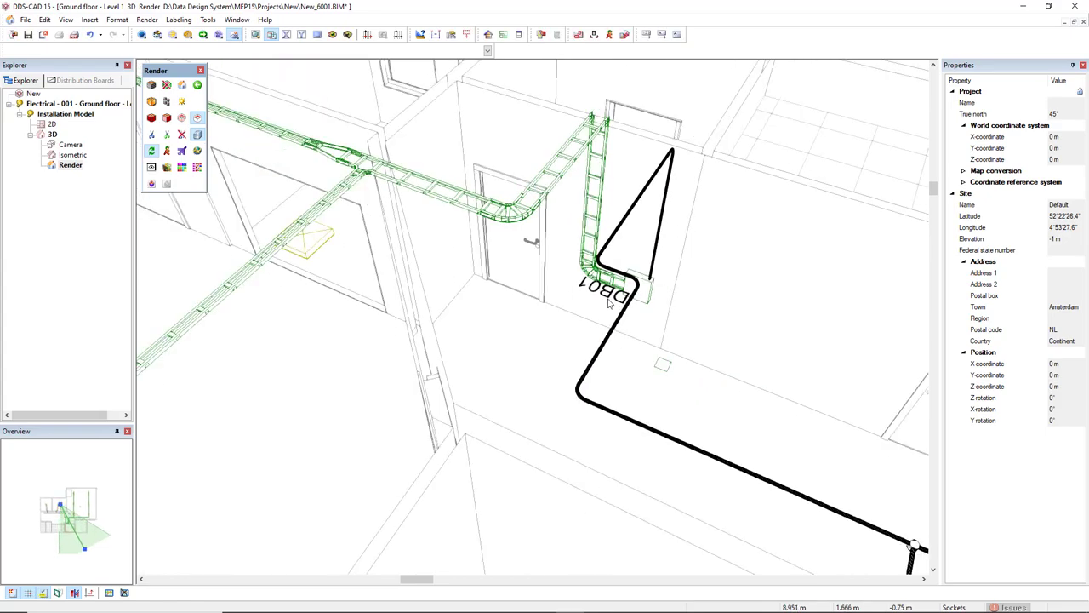
scroll(664, 312, down, 3)
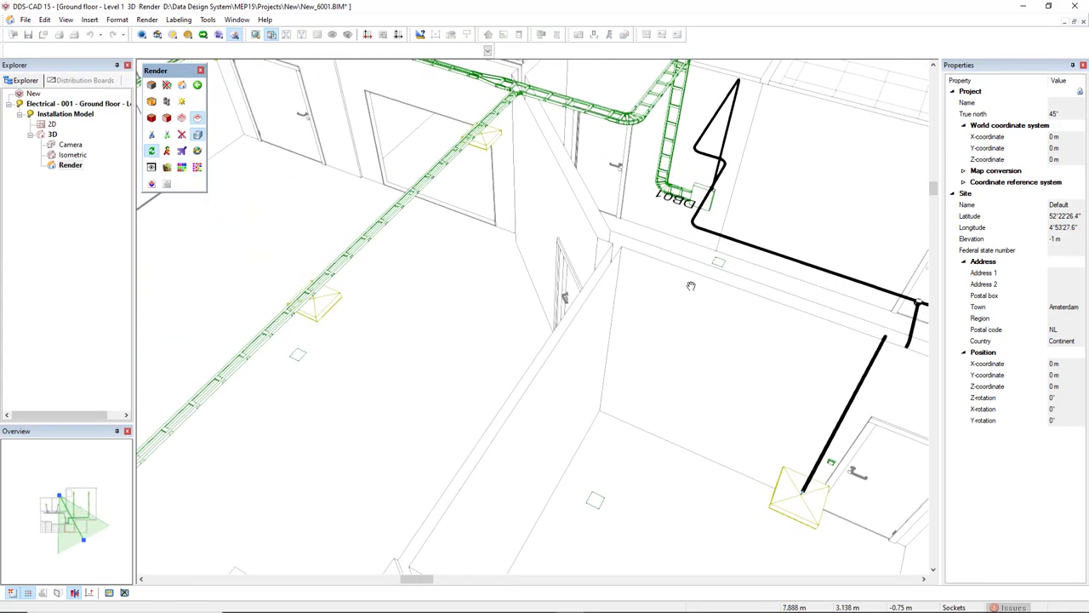
scroll(667, 299, down, 3)
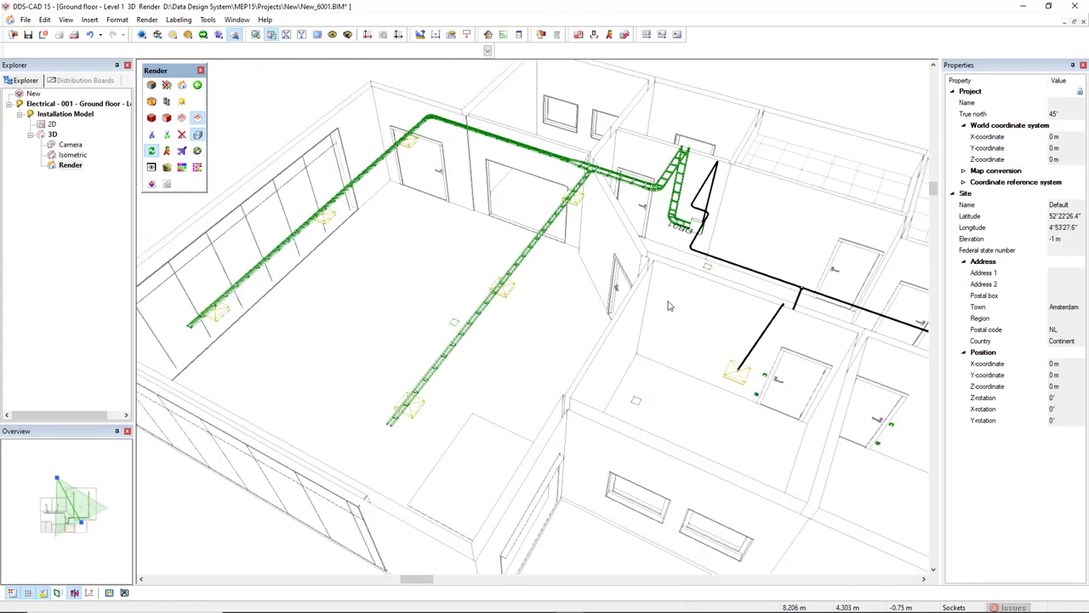